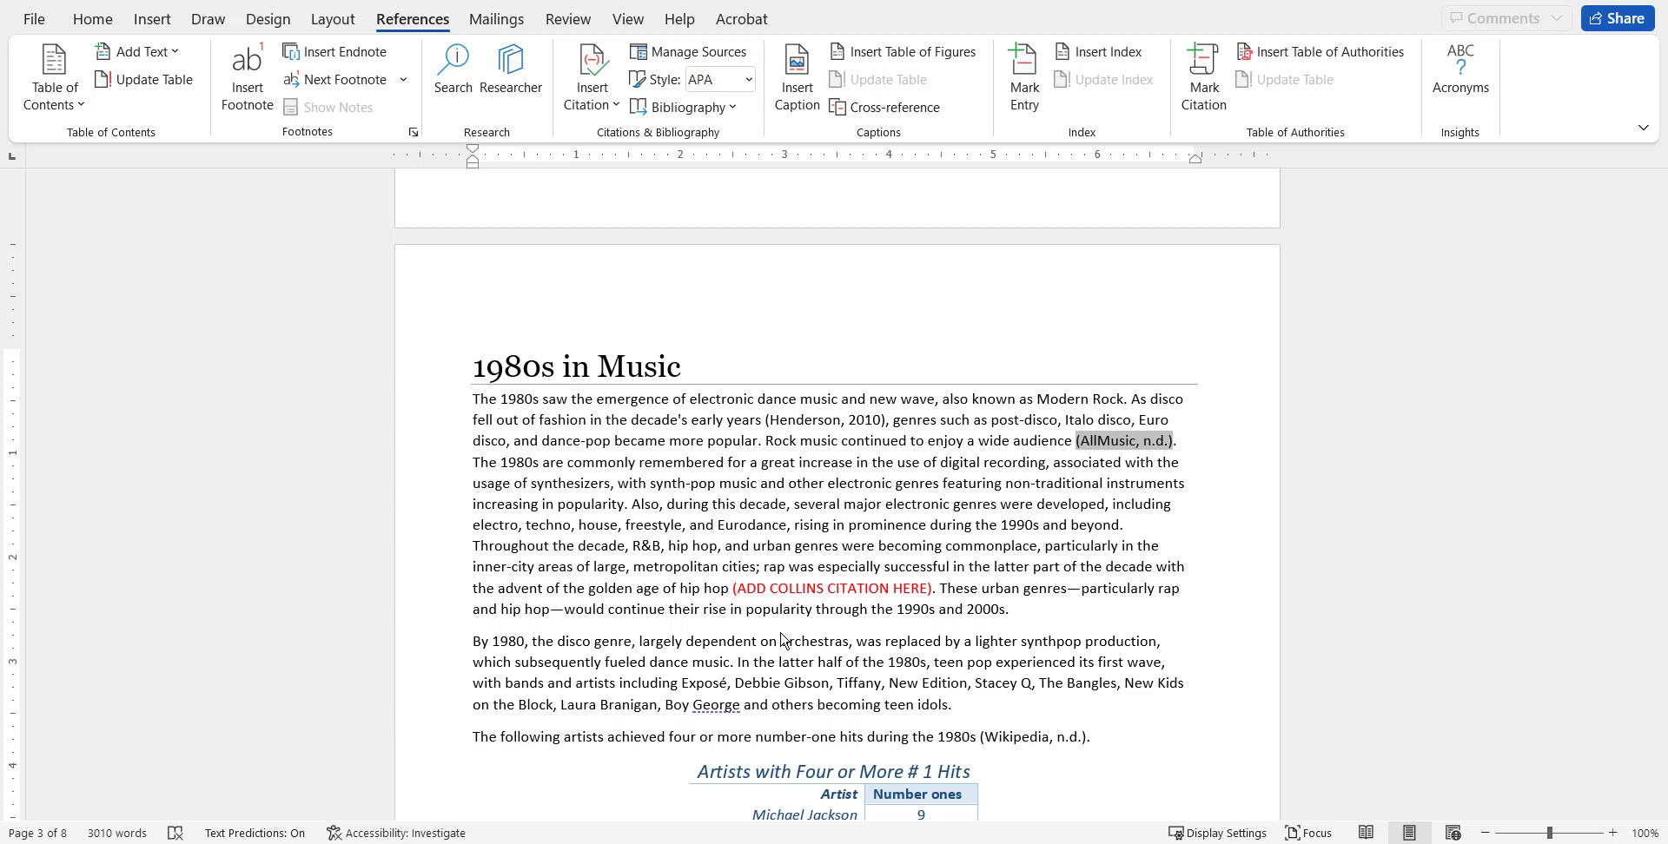
Examine the existing in-text citations in the first paragraph and the source lists in the Source Manager.
left_click(858, 421)
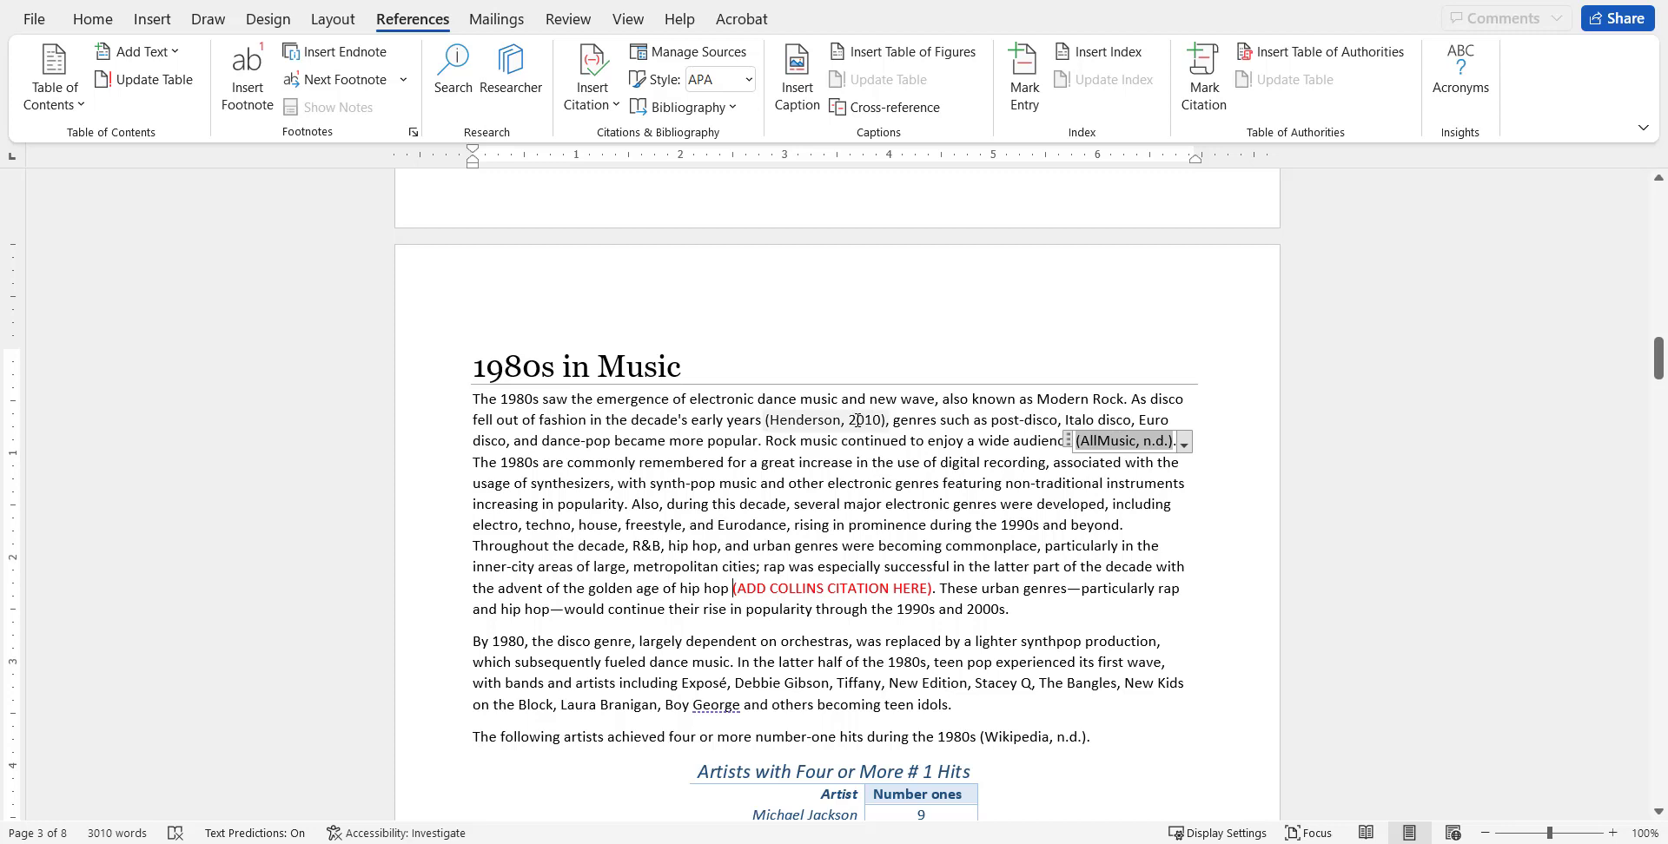
left_click(1135, 441)
left_click(867, 421)
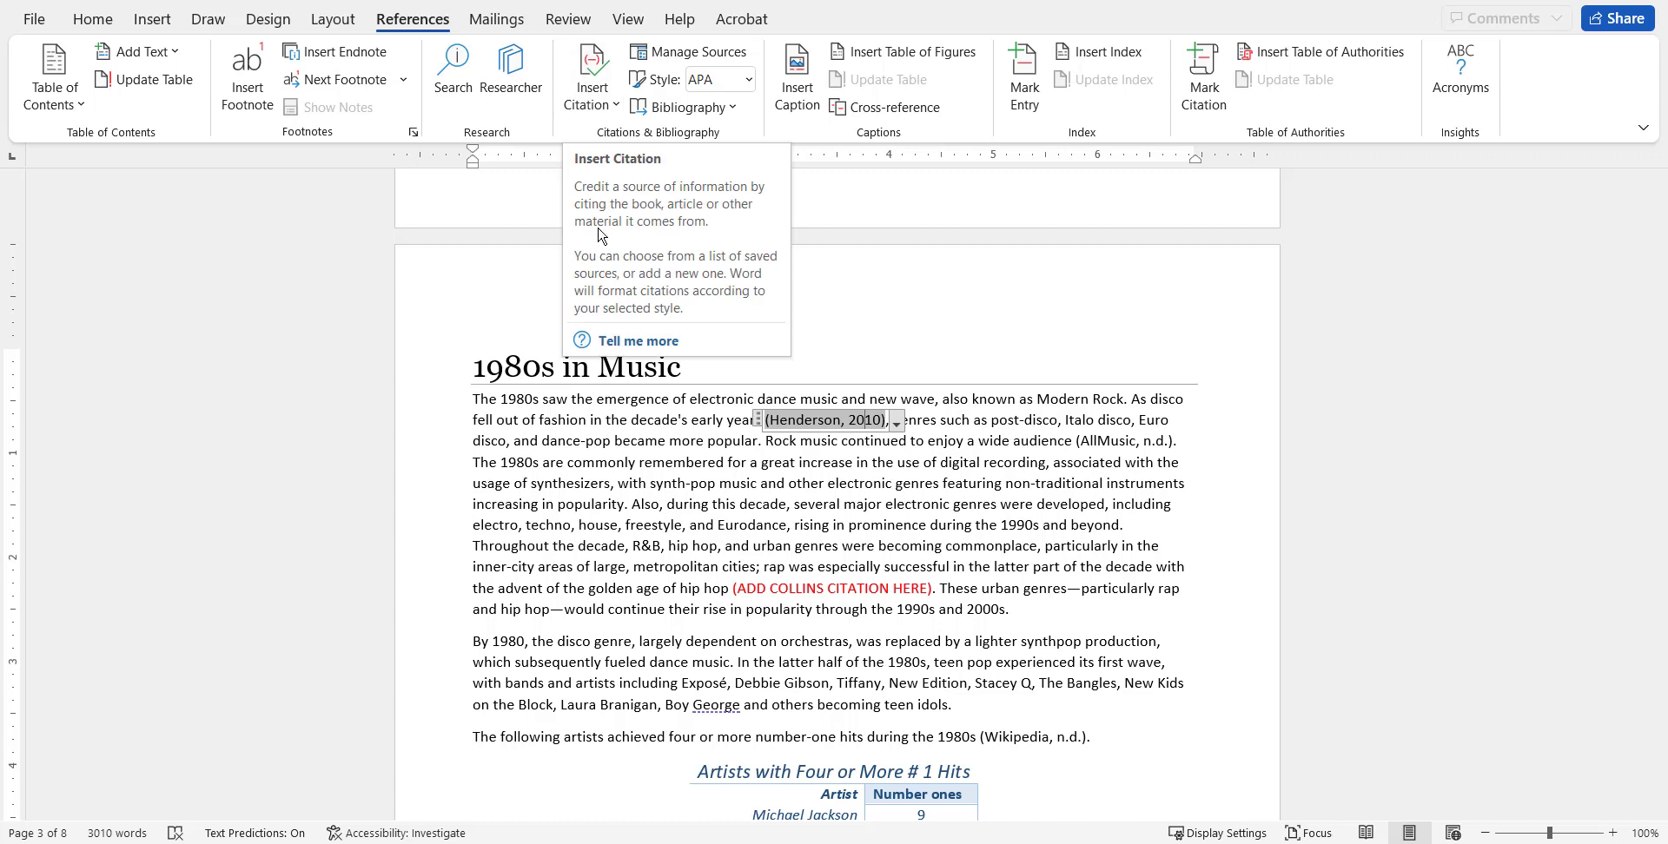
left_click(665, 439)
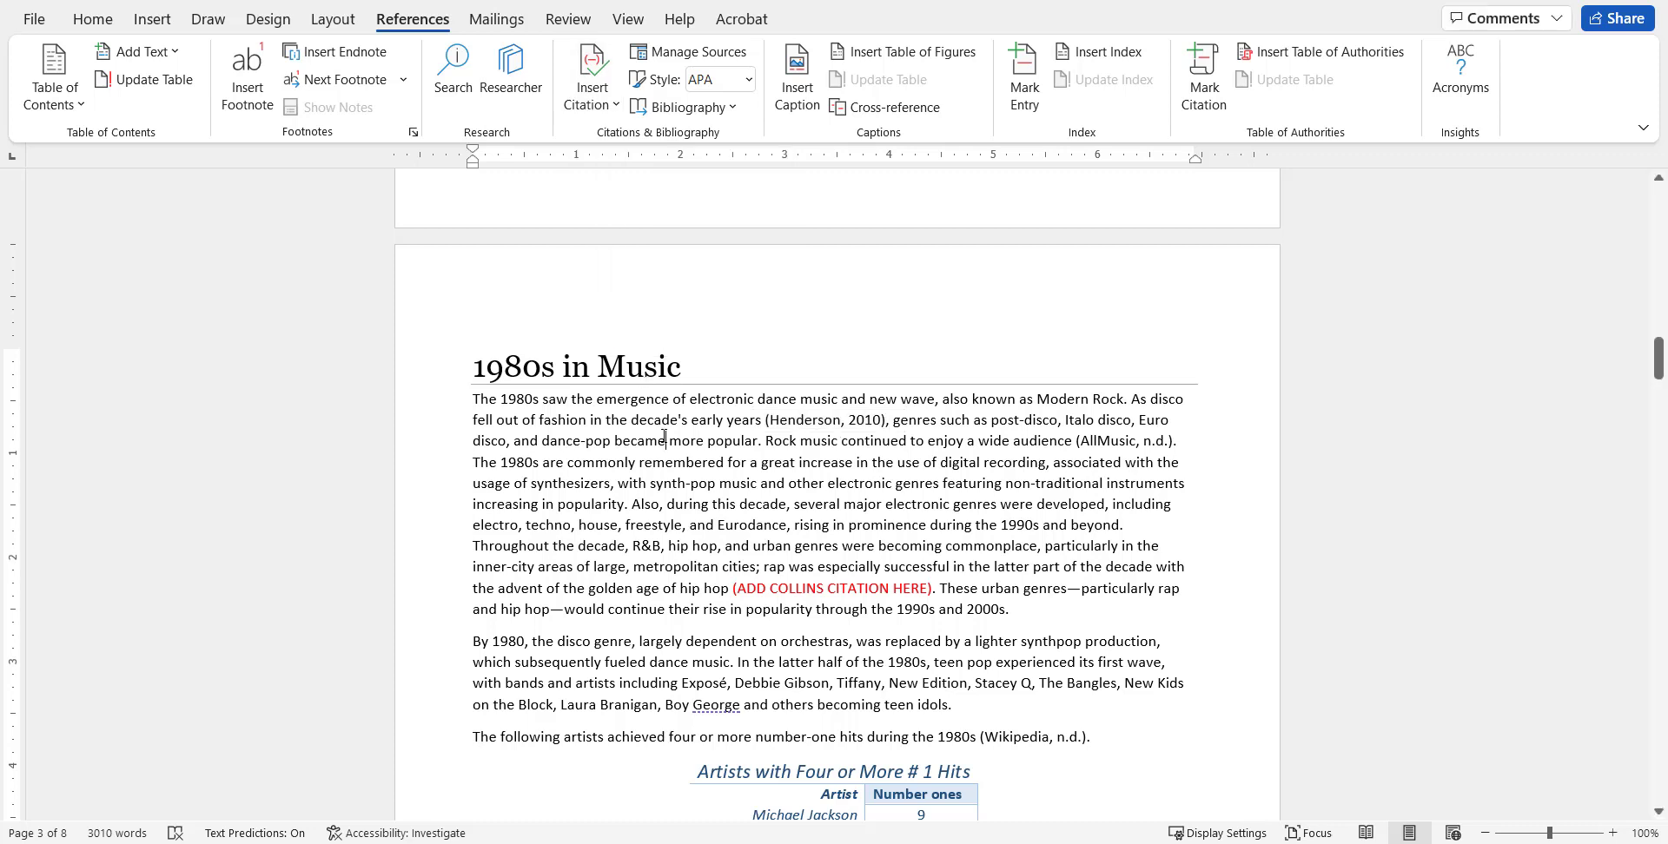
left_click(779, 425)
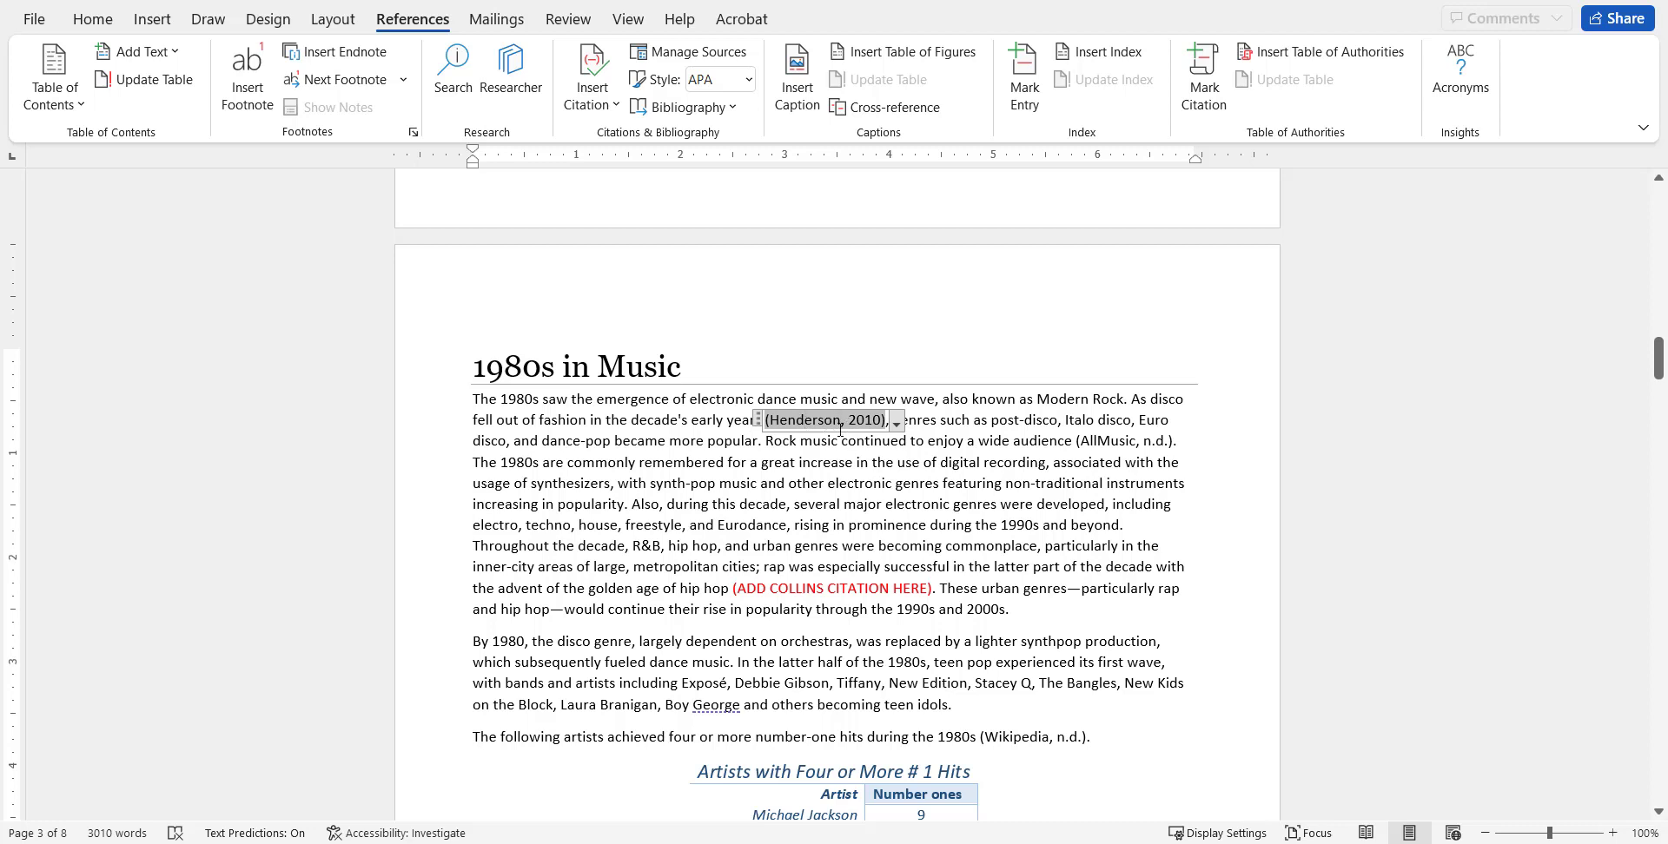
left_click(710, 425)
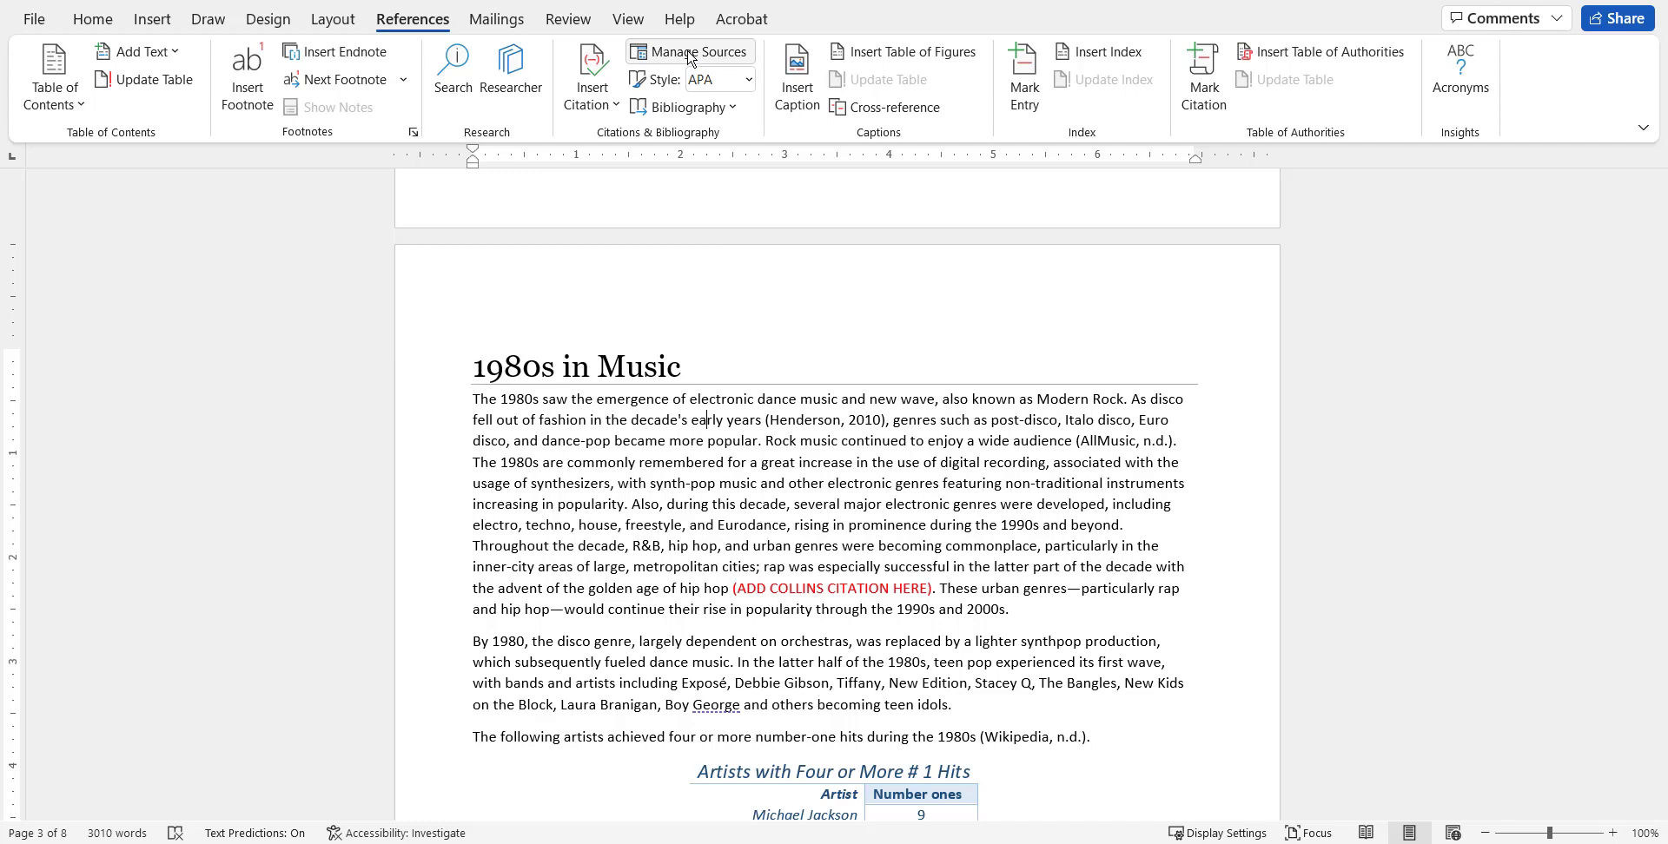
left_click(691, 54)
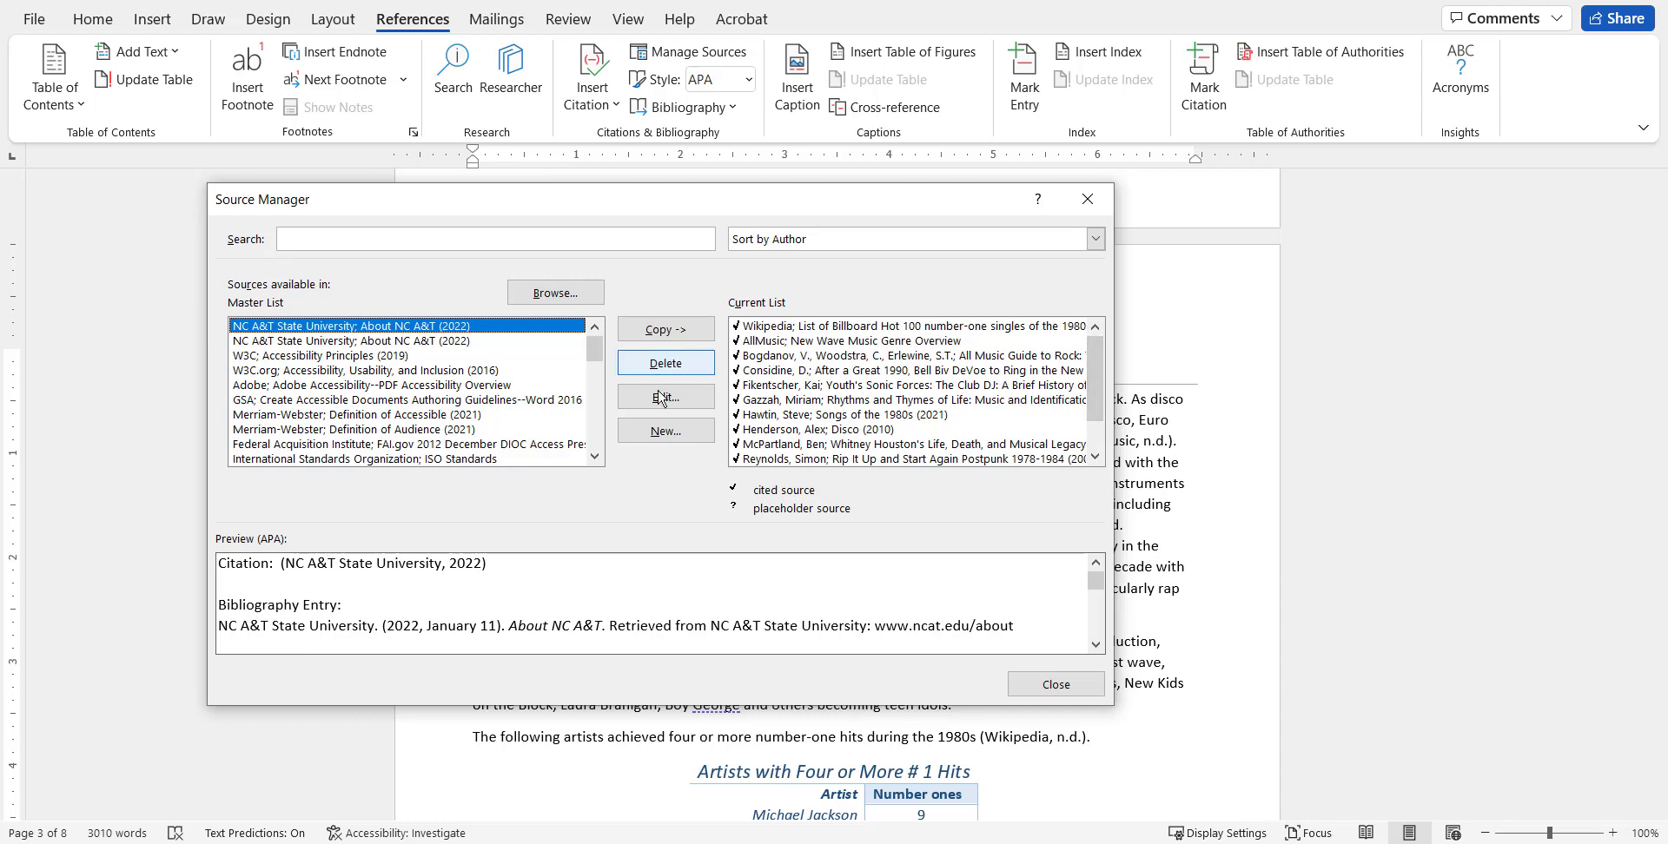
left_click(1059, 687)
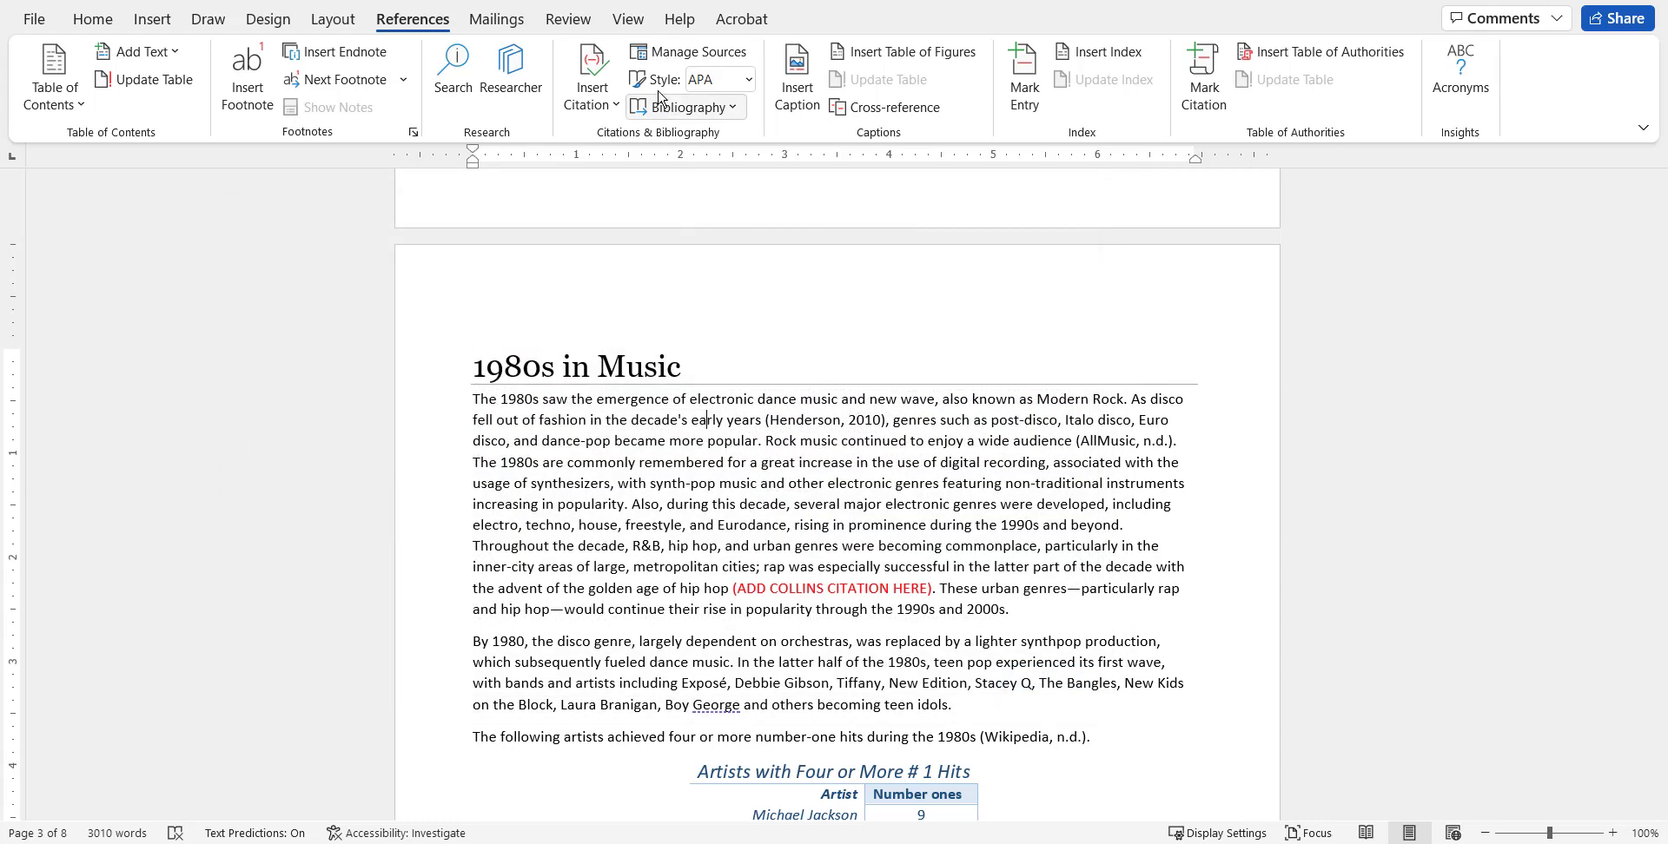
Compare the citations in Chicago and MLA styles, and set the citation style back to APA.
left_click(748, 79)
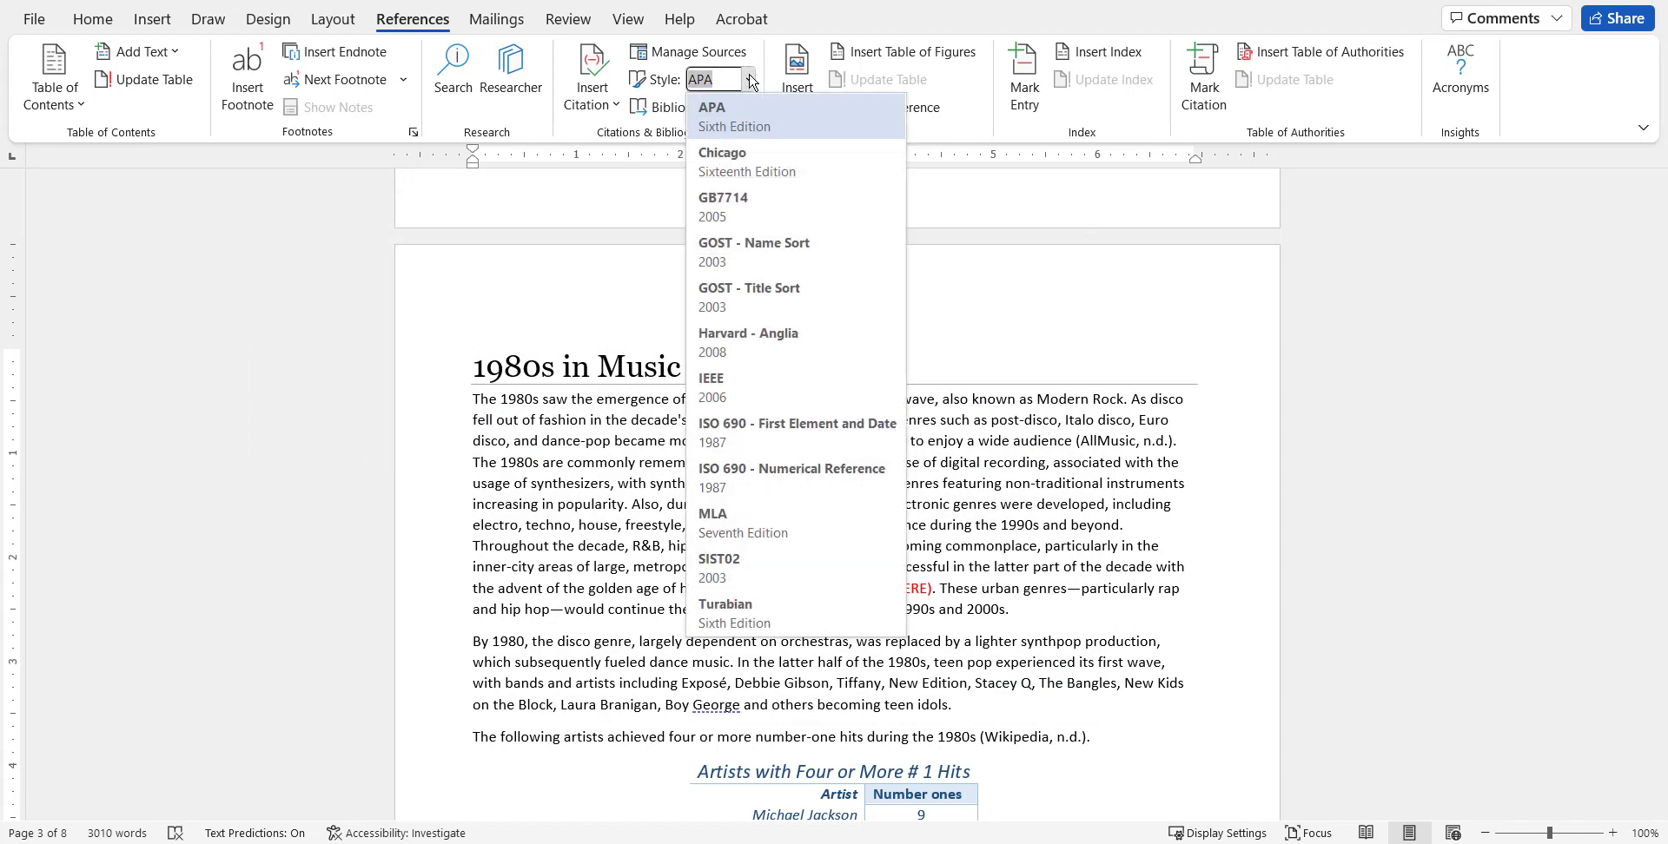
left_click(753, 170)
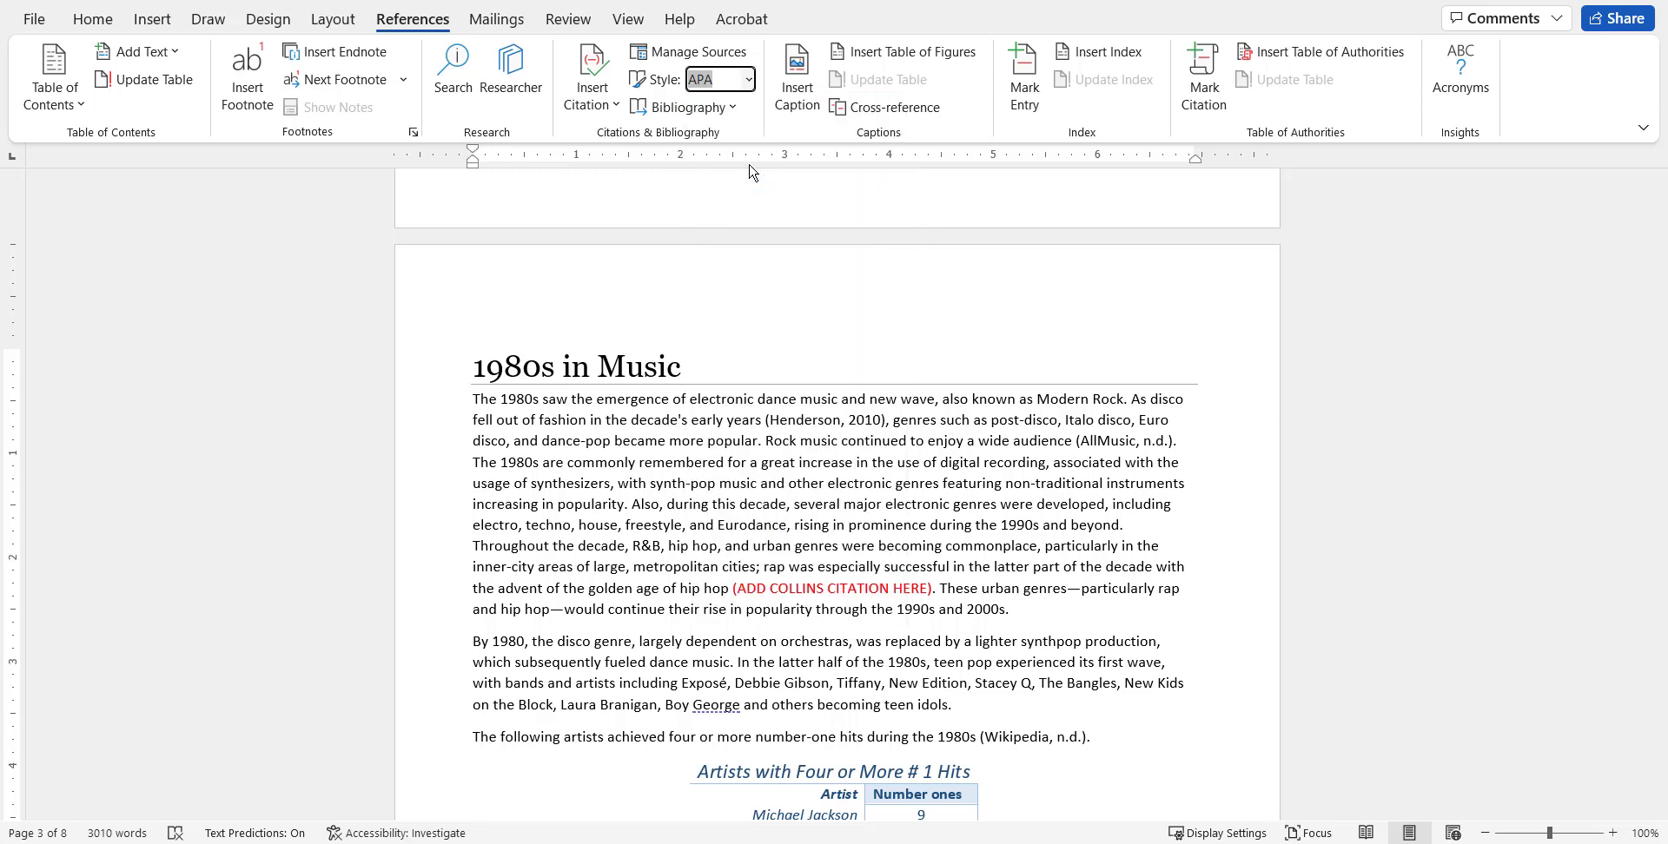
left_click(748, 79)
left_click(721, 523)
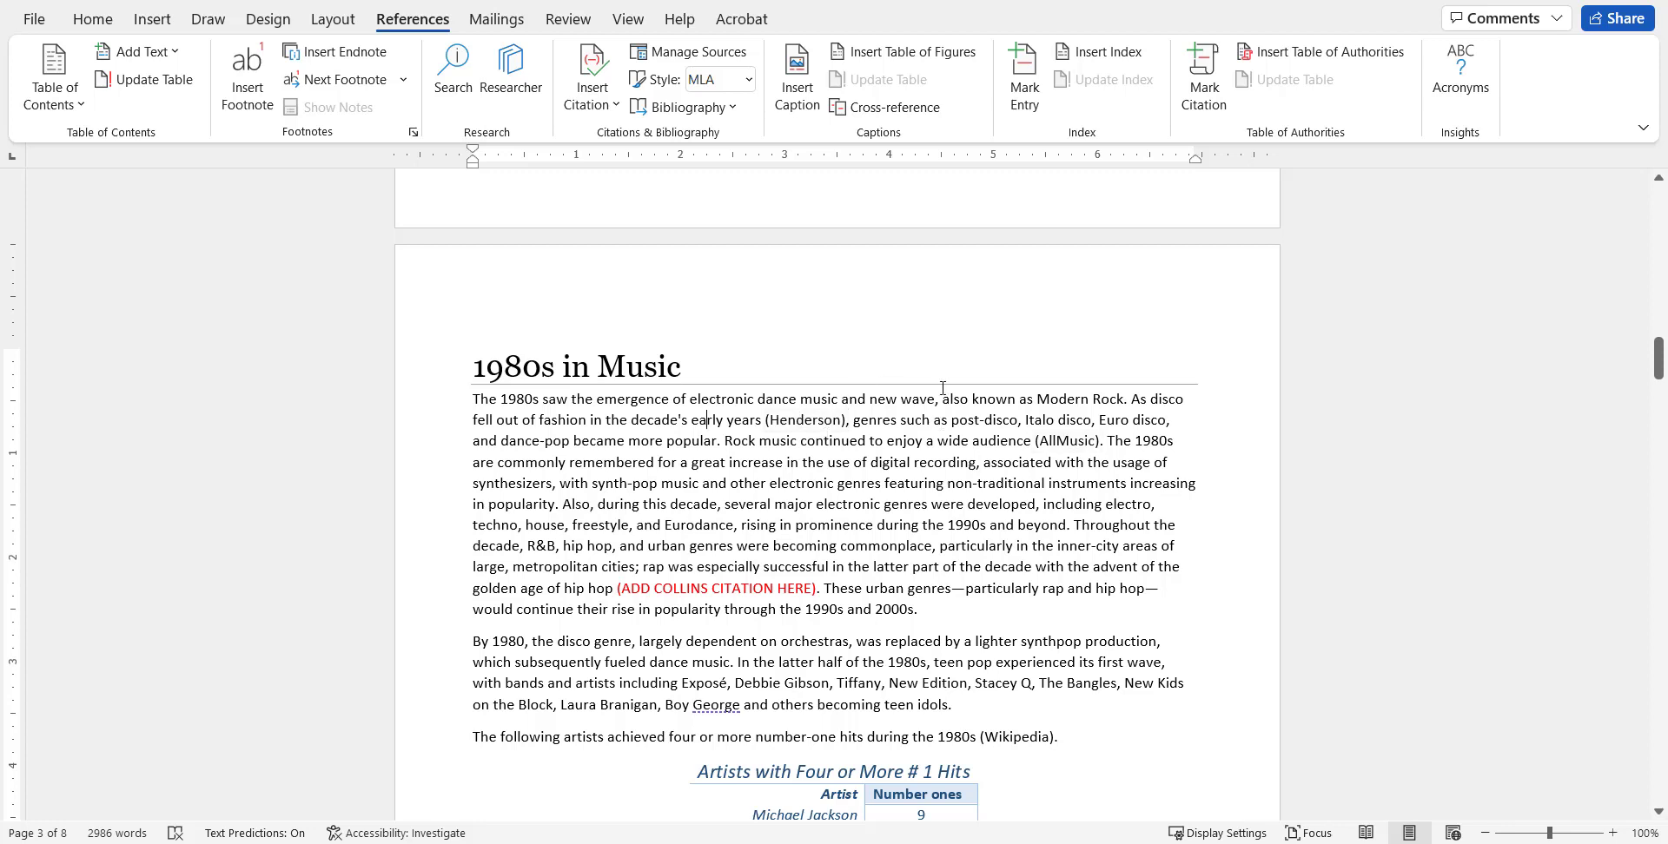
left_click(748, 80)
left_click(749, 113)
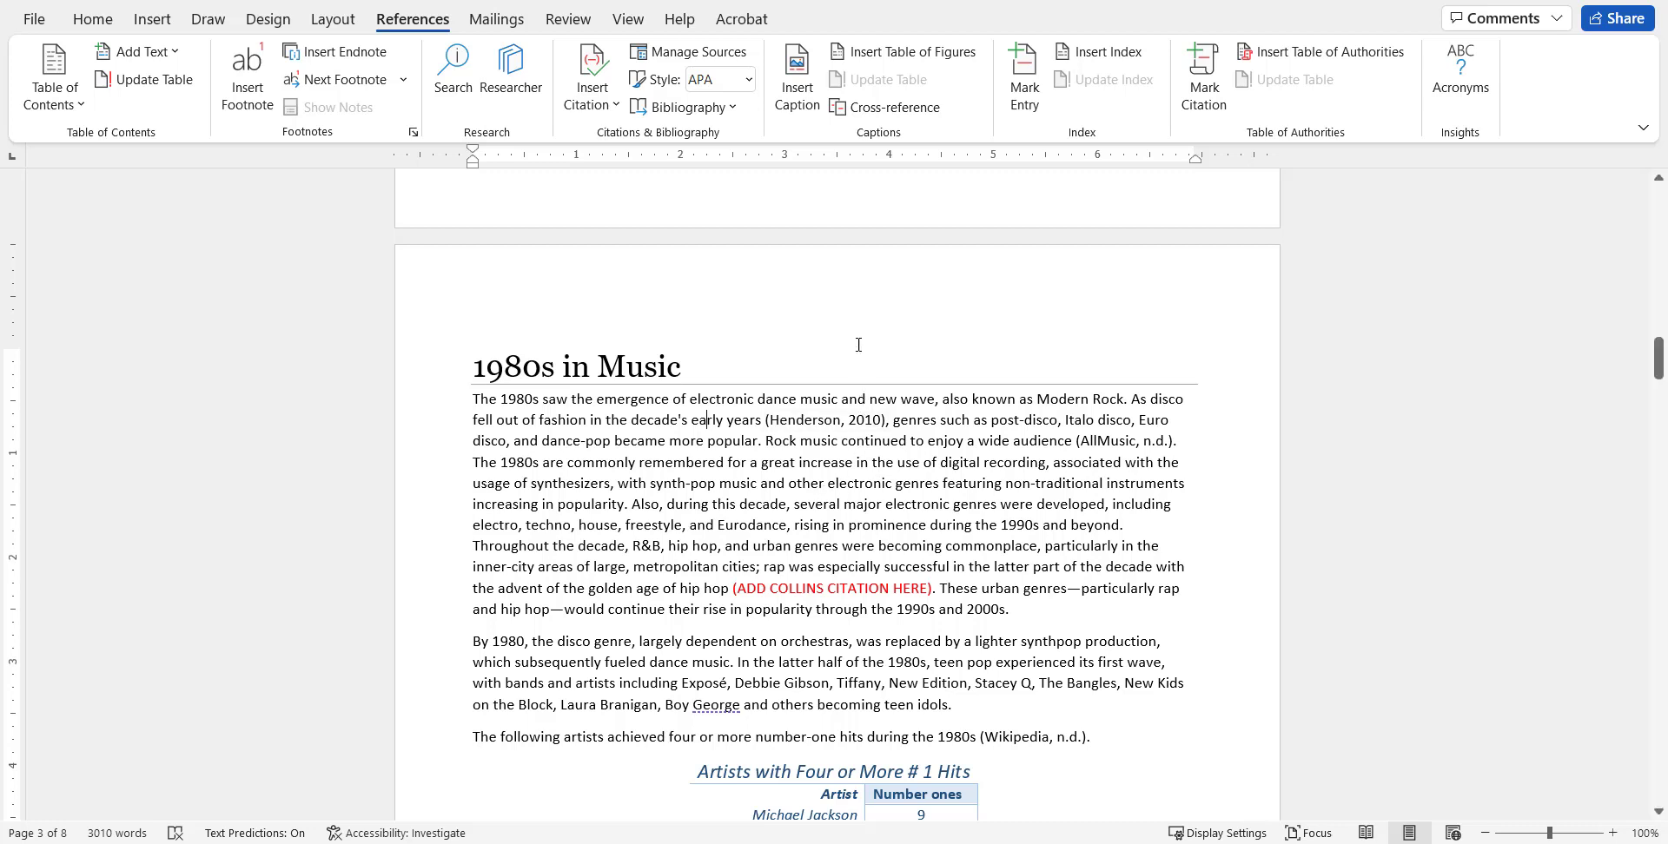
left_click(748, 79)
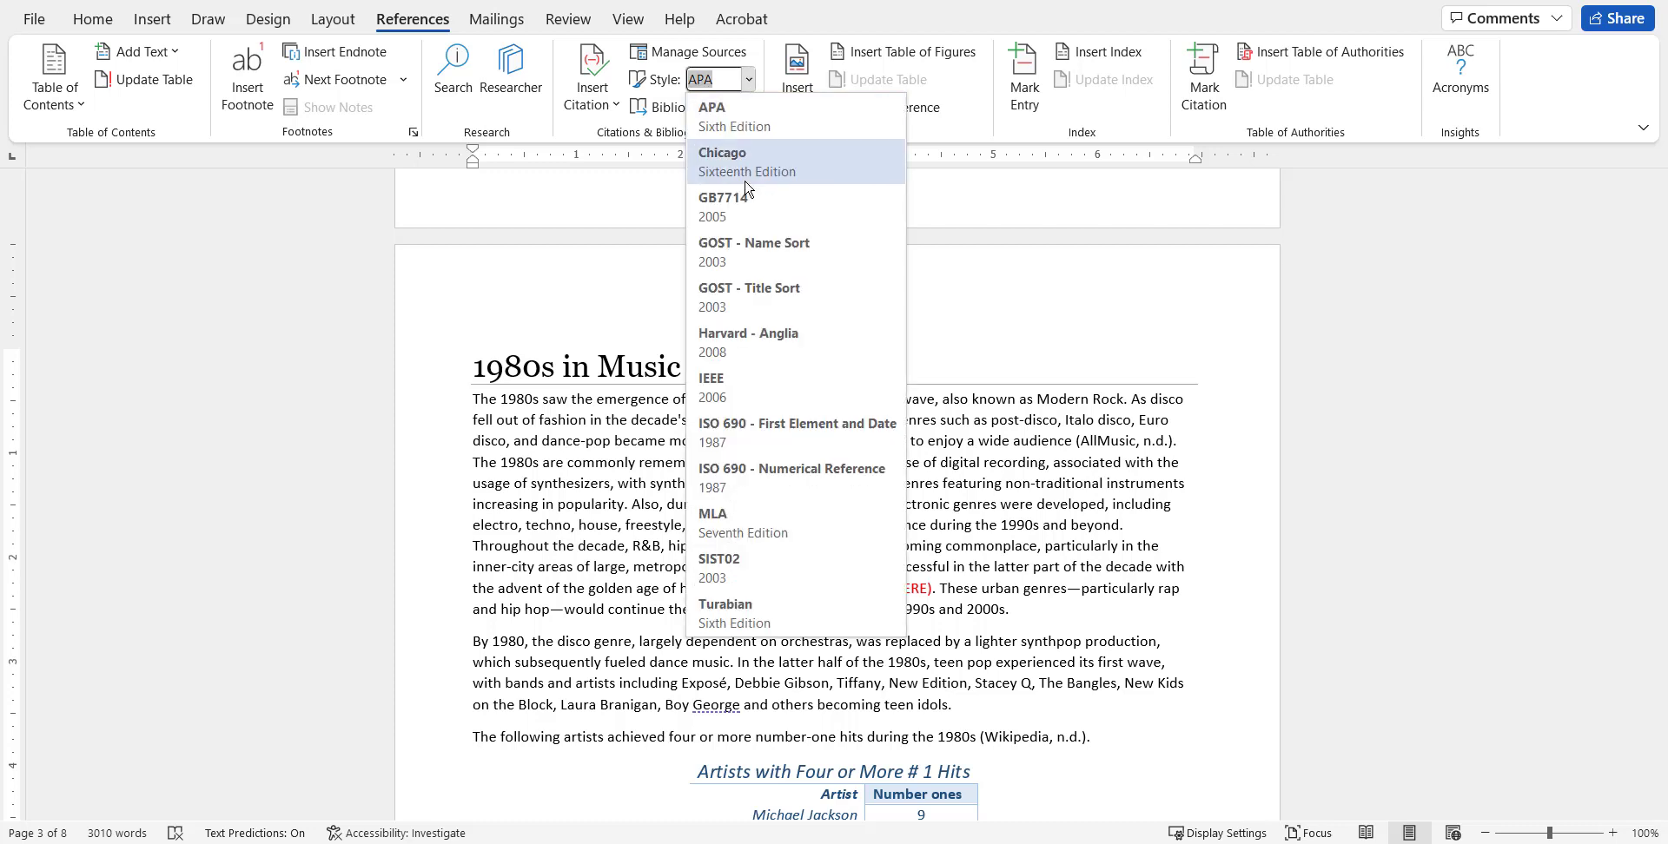
left_click(746, 522)
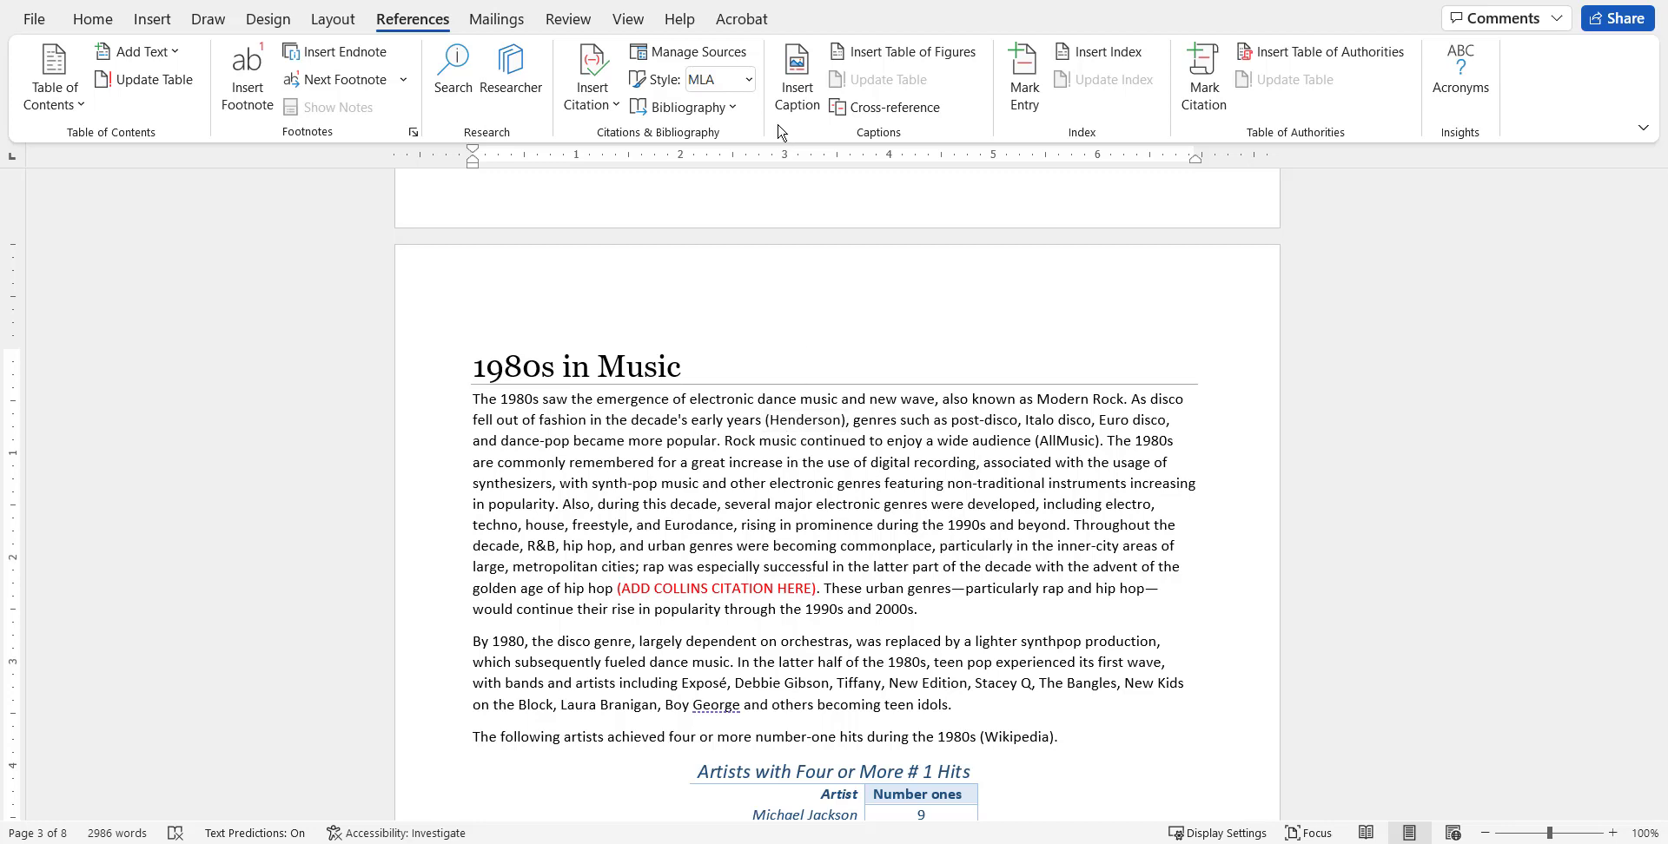
left_click(748, 80)
left_click(753, 116)
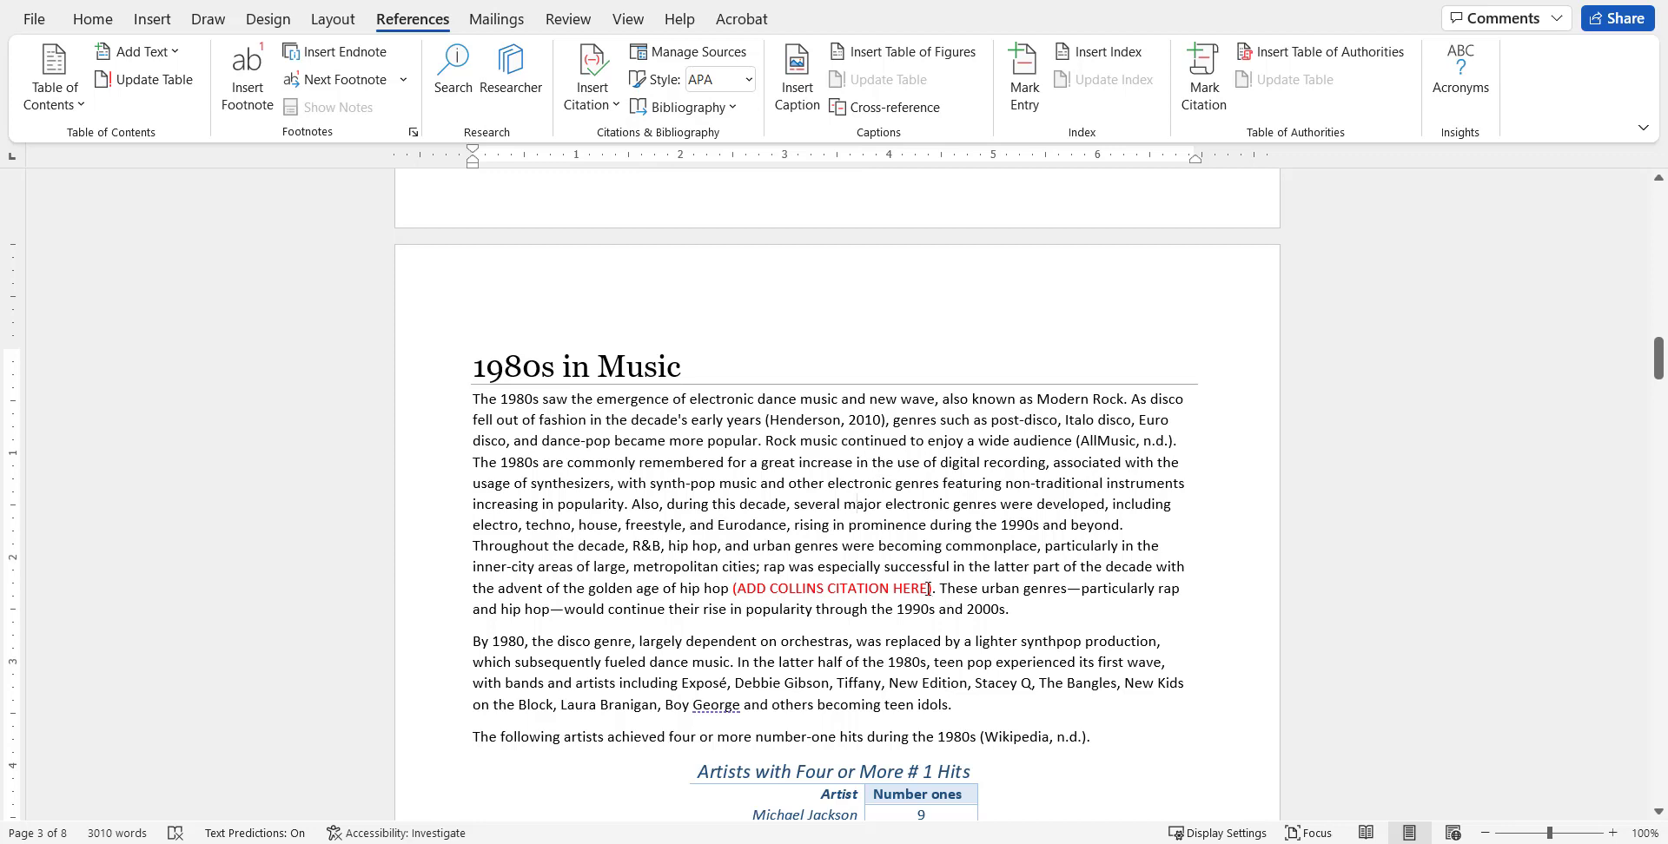
Delete the red citation placeholder after "golden age of hip hop" and start a new source for a citation there.
left_click_drag(929, 591, 750, 595)
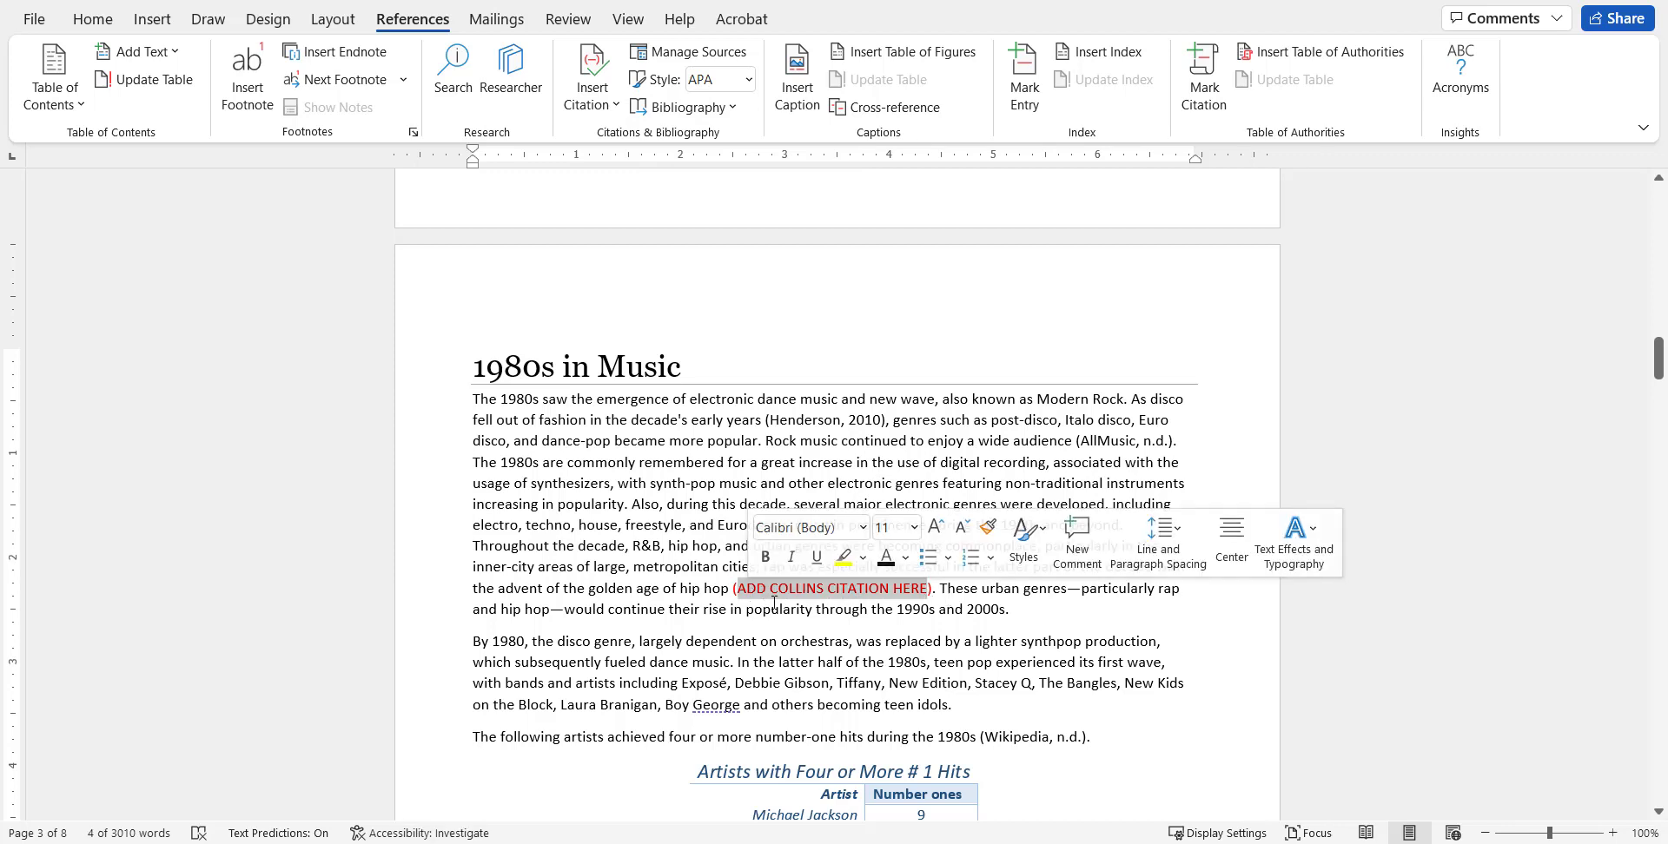
key("Delete")
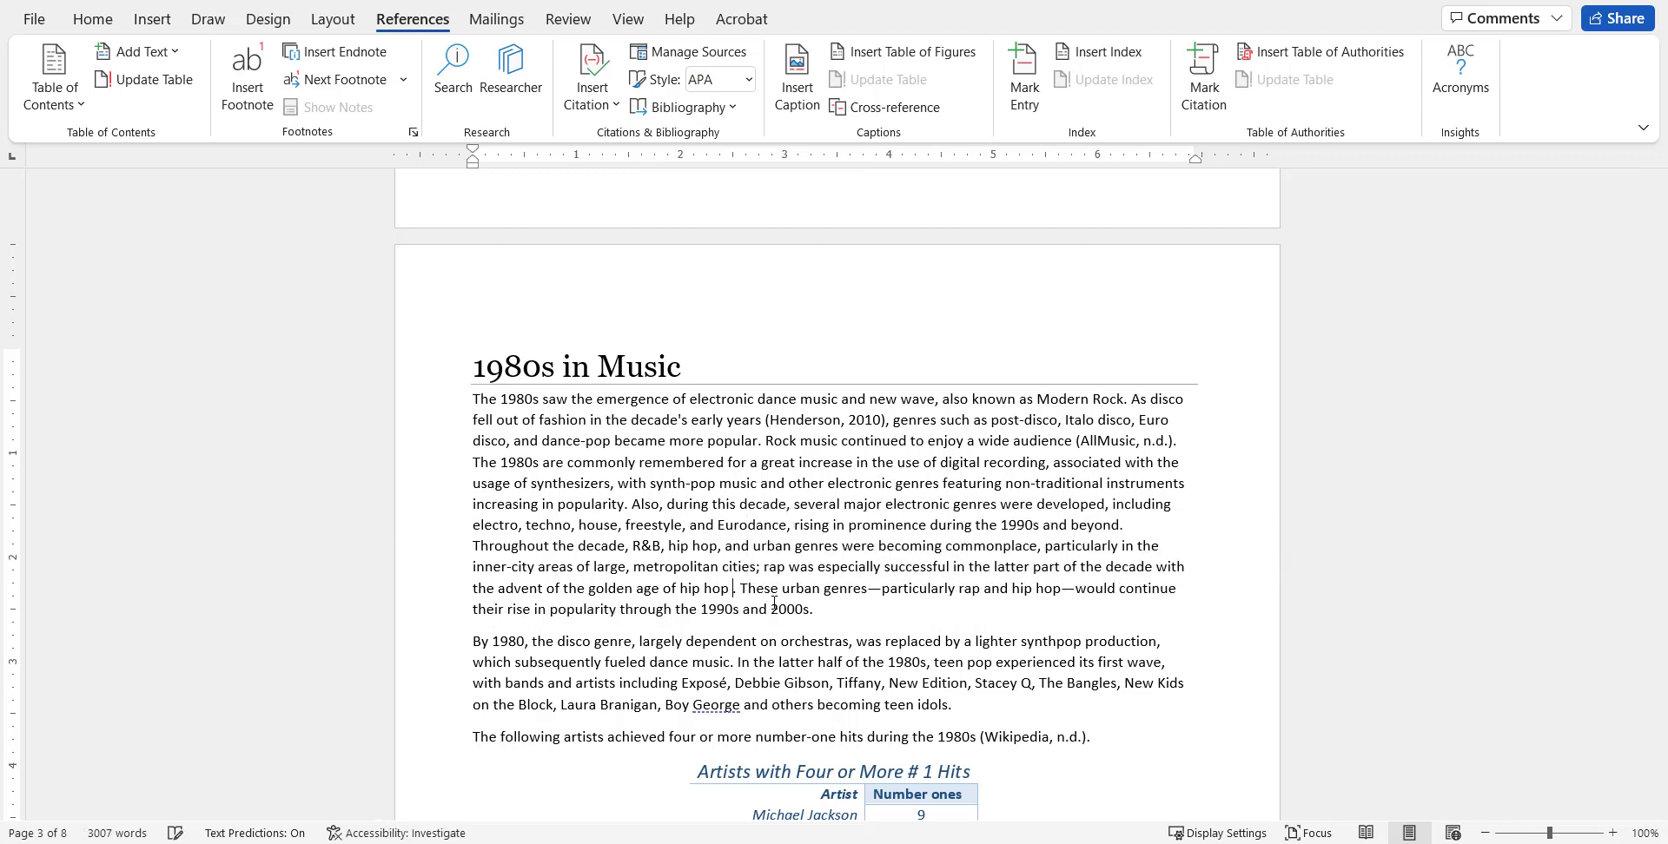
left_click(606, 107)
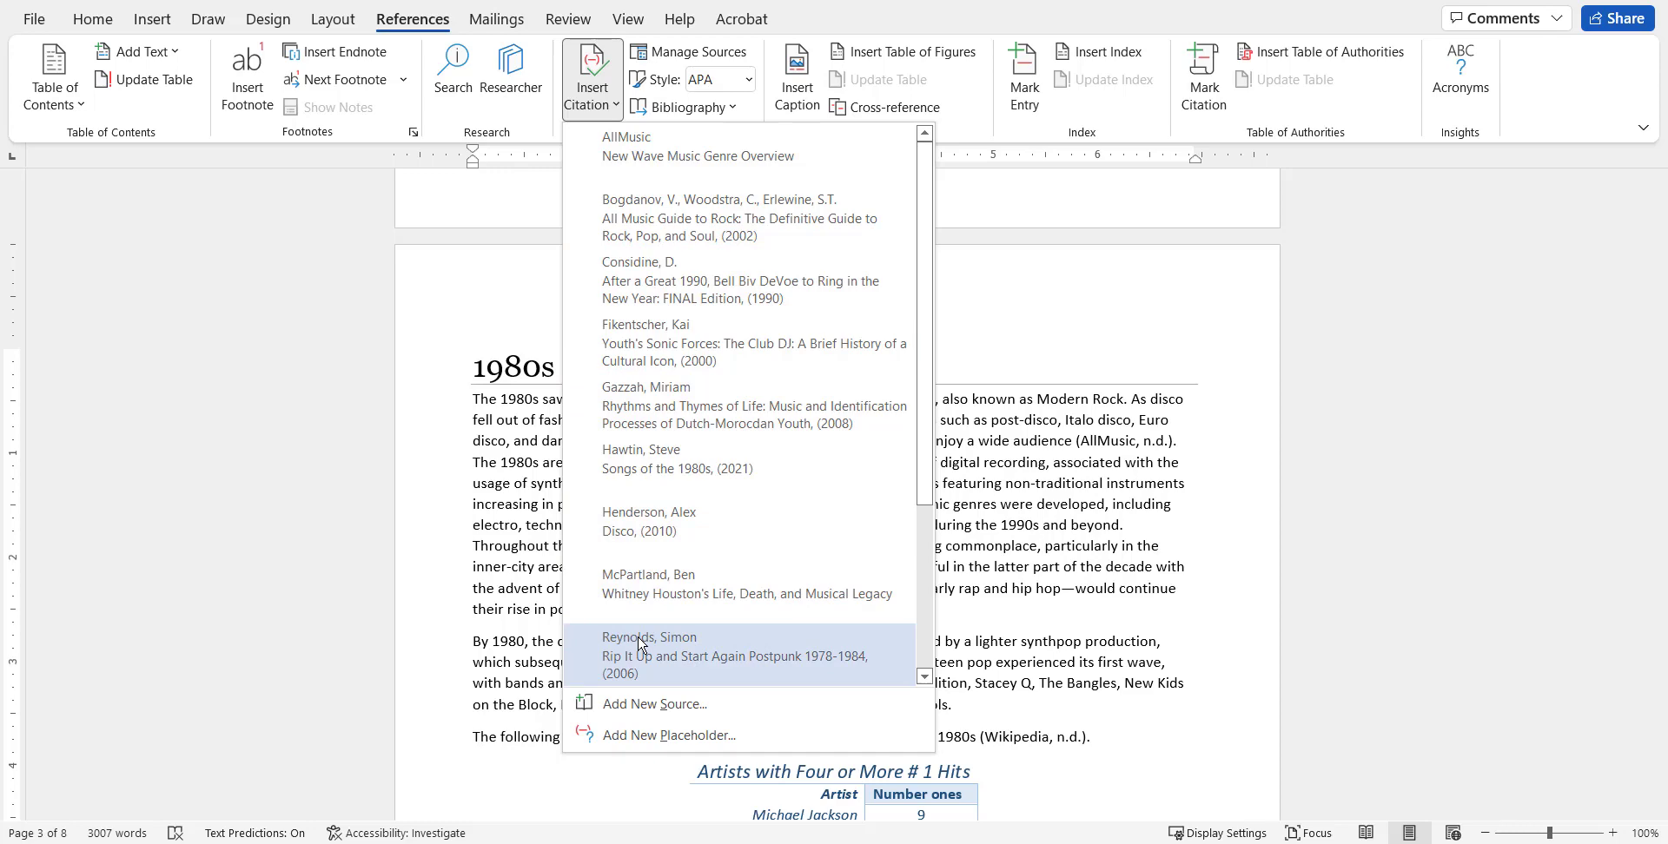
left_click(656, 708)
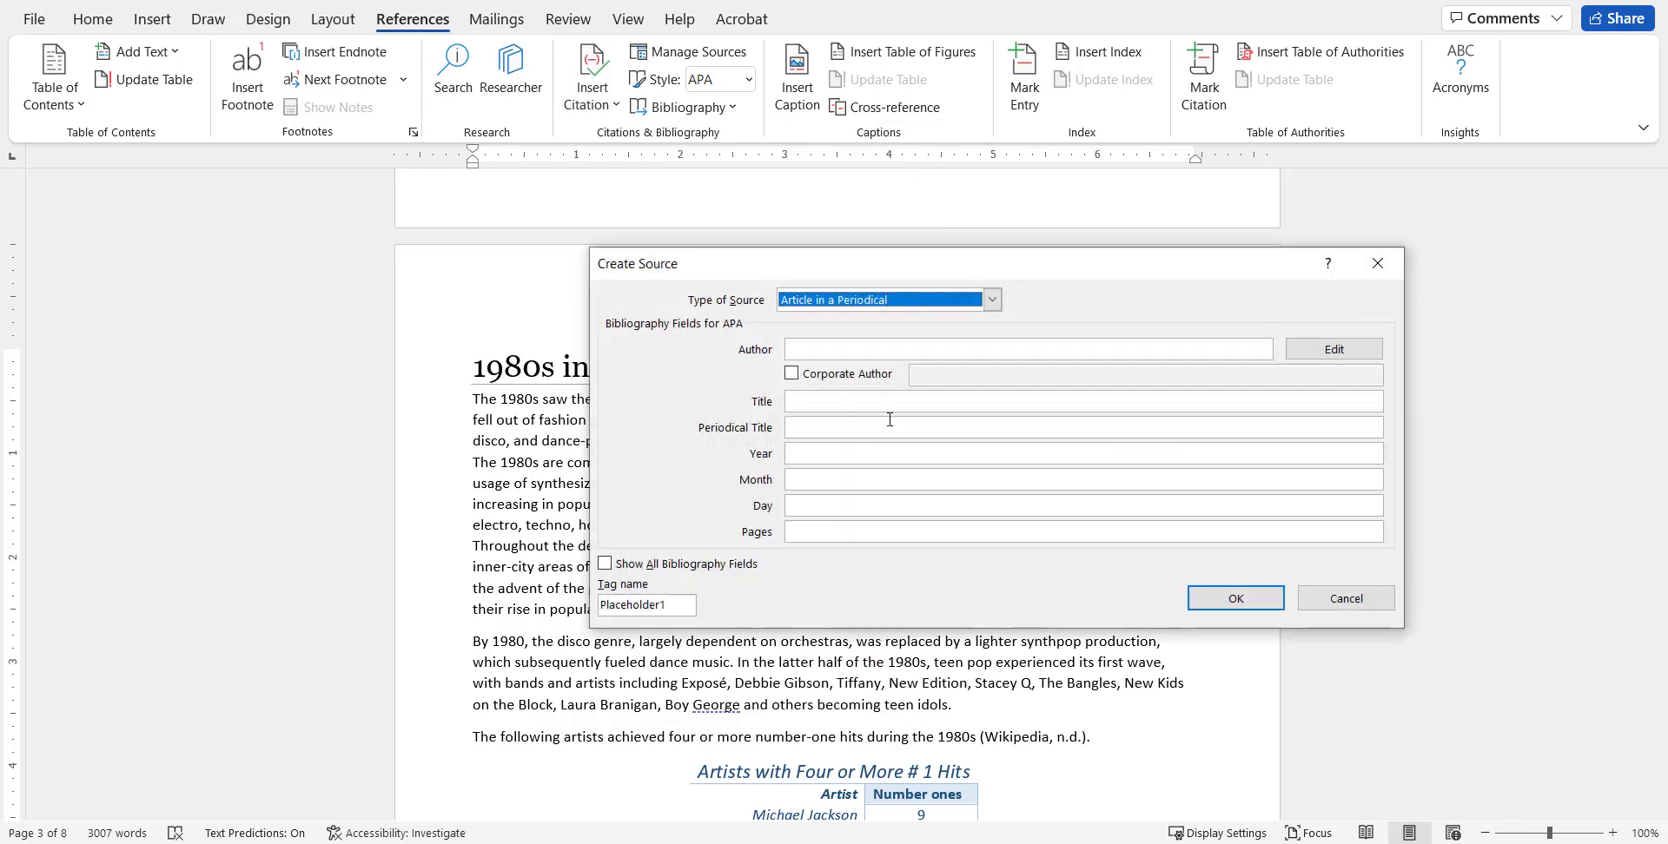
Try the Book, Web site and Conference Proceedings source types to compare their bibliography fields.
left_click(993, 304)
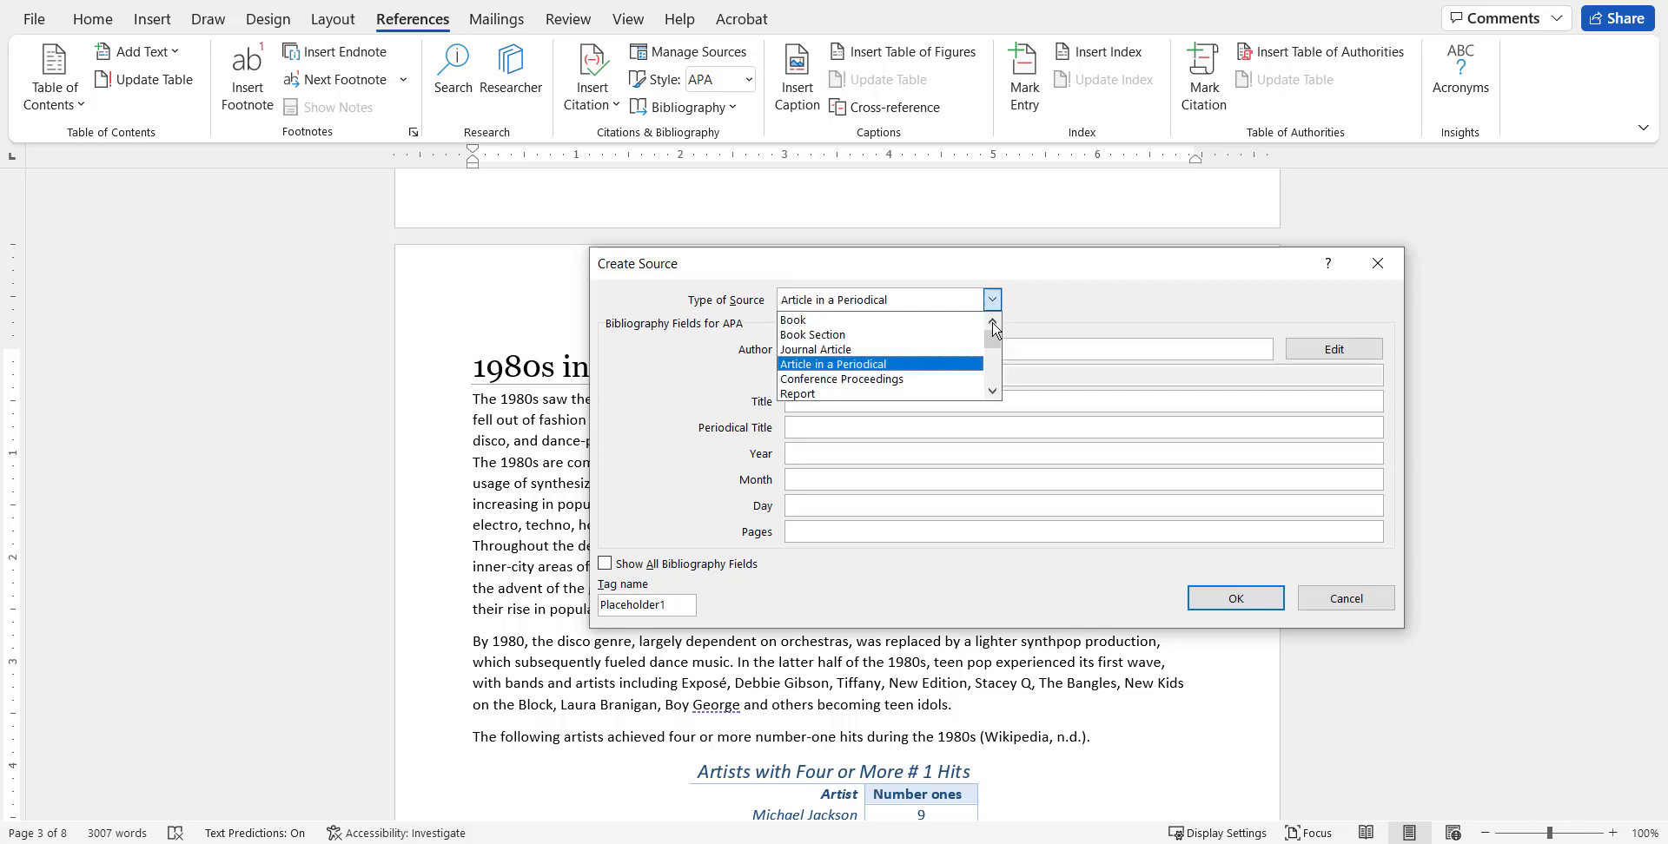
left_click(927, 322)
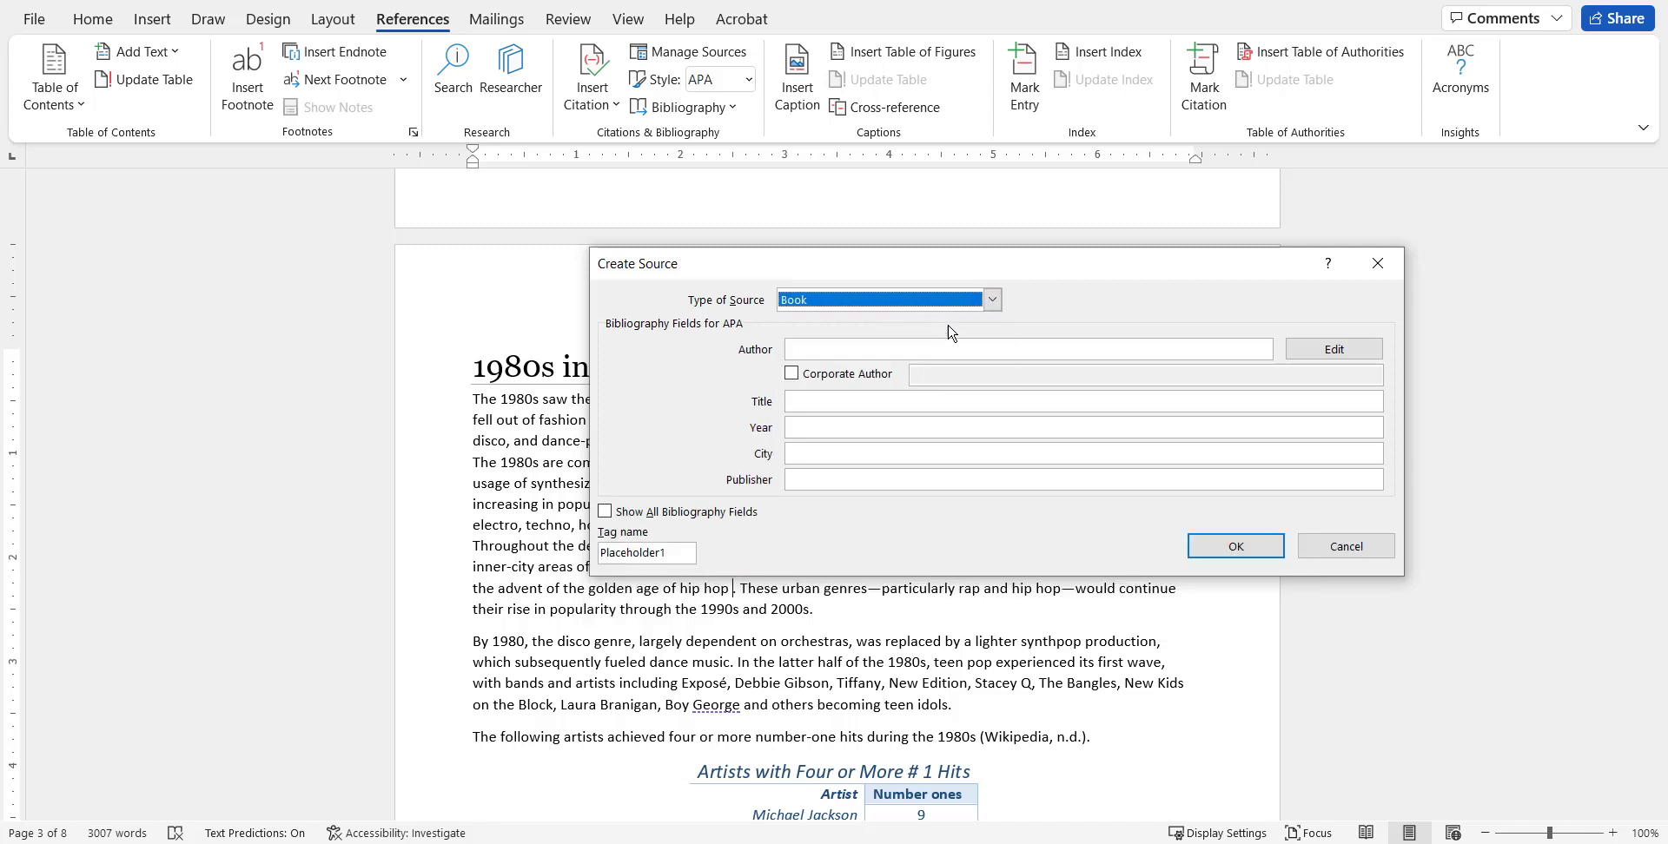
left_click(994, 300)
left_click(994, 389)
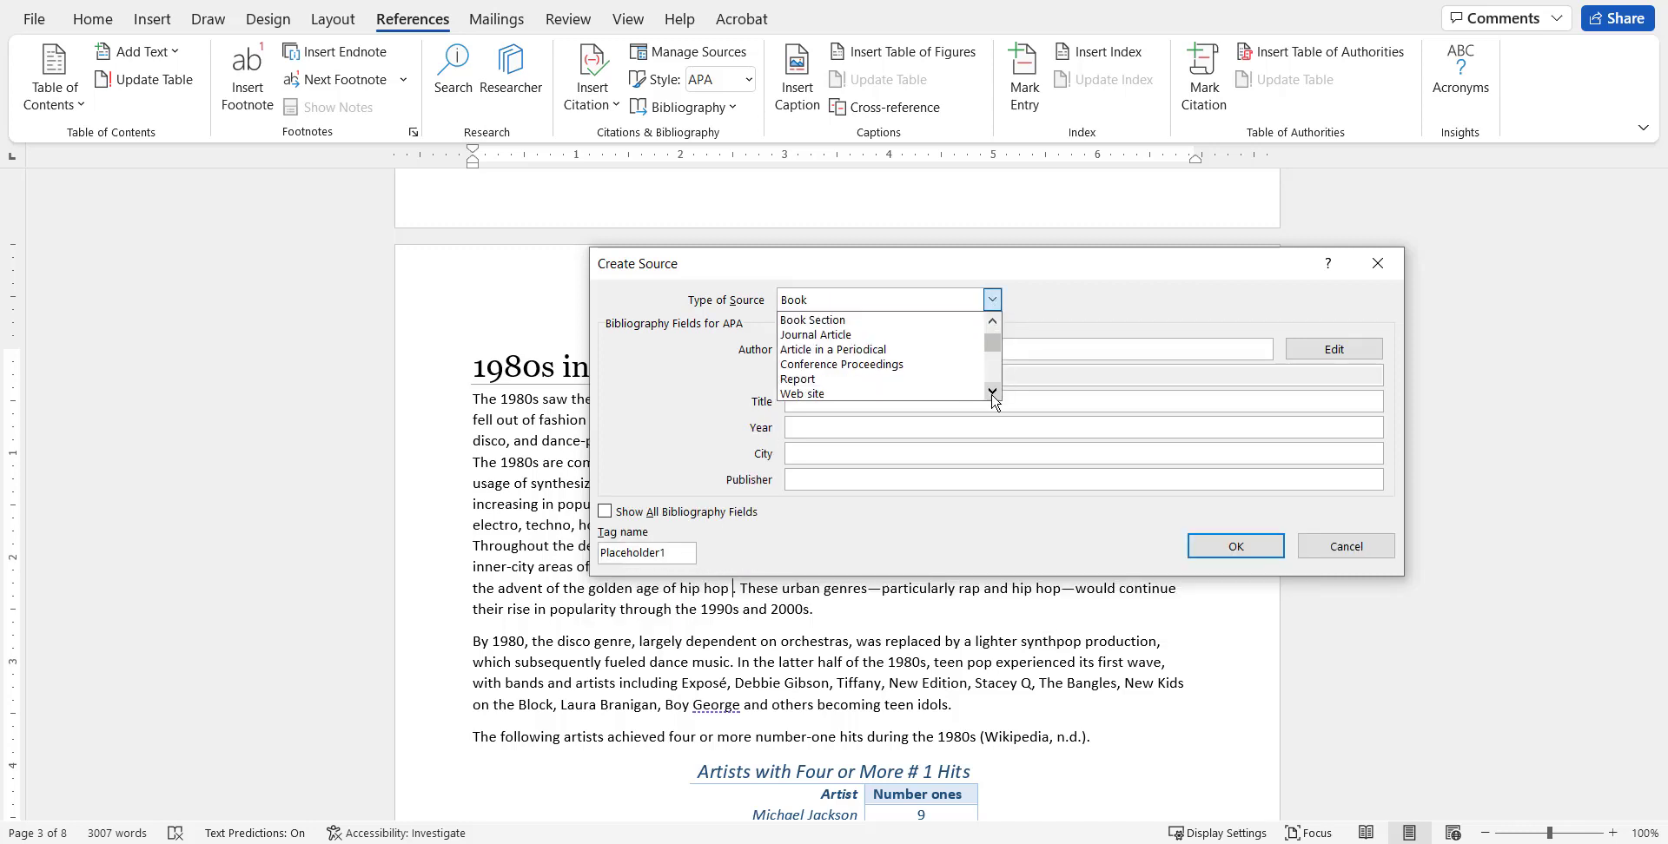
left_click(995, 389)
left_click(994, 390)
left_click(904, 367)
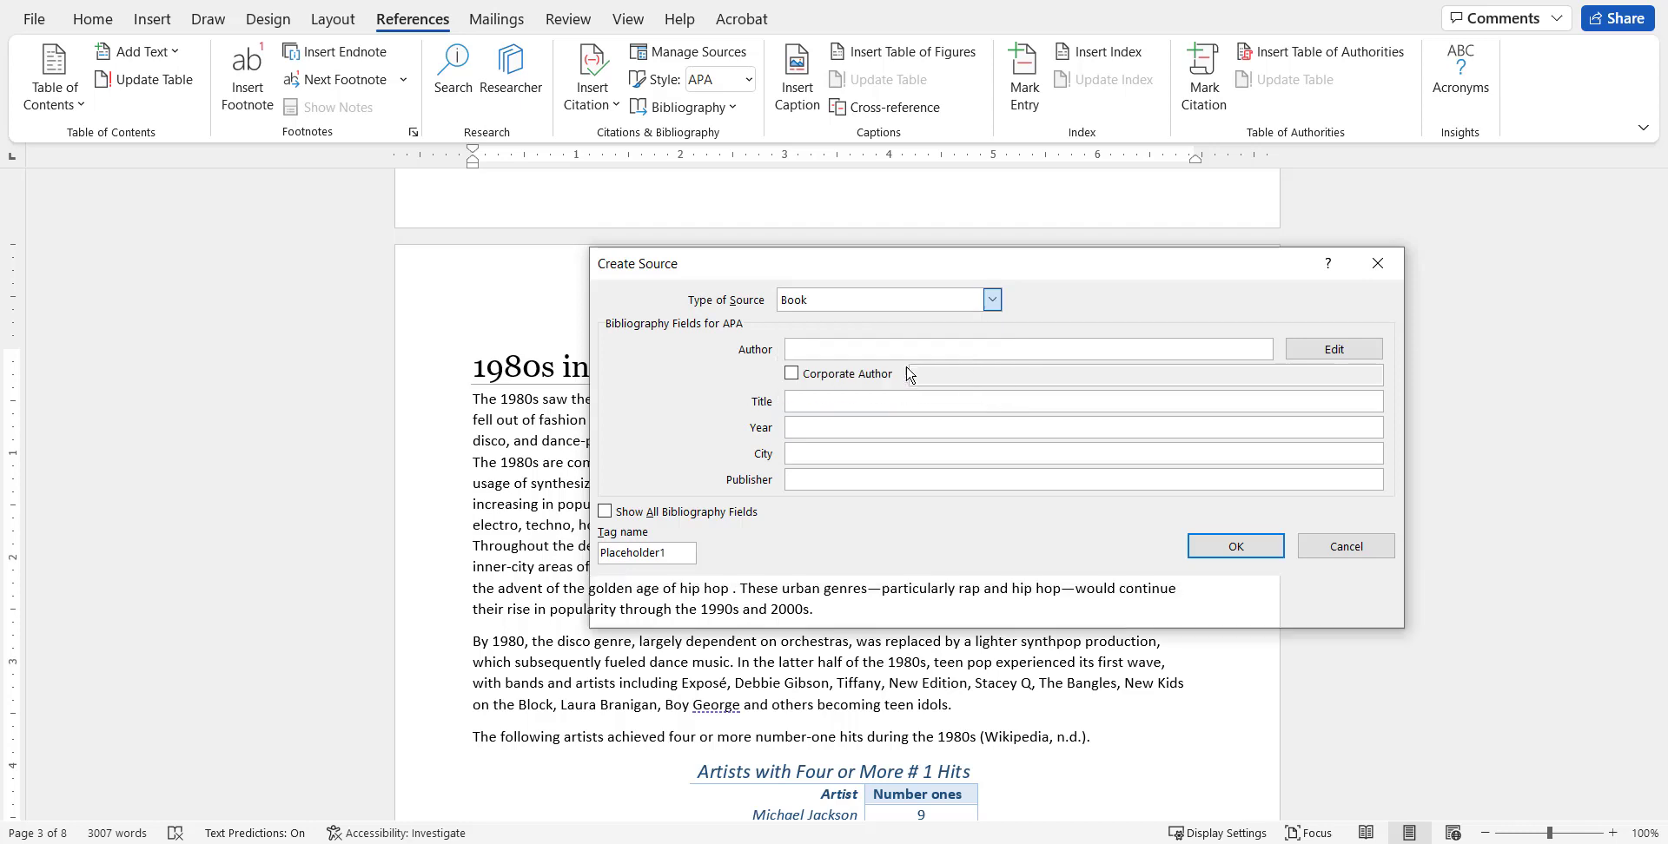
left_click(993, 300)
left_click(965, 335)
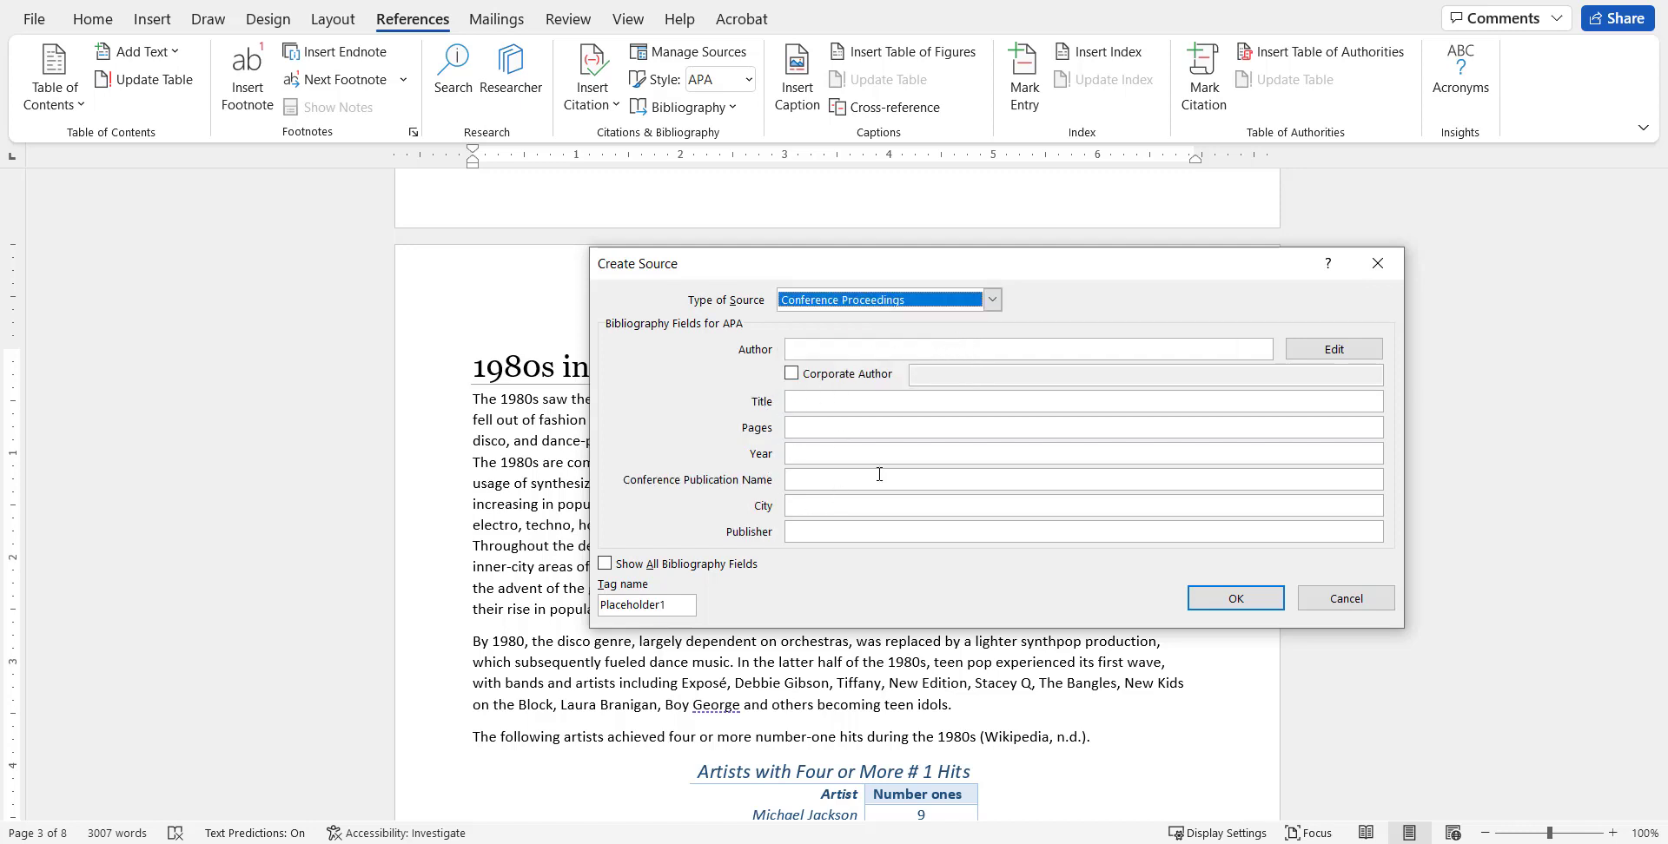
left_click(992, 299)
scroll(995, 325, "up", 1)
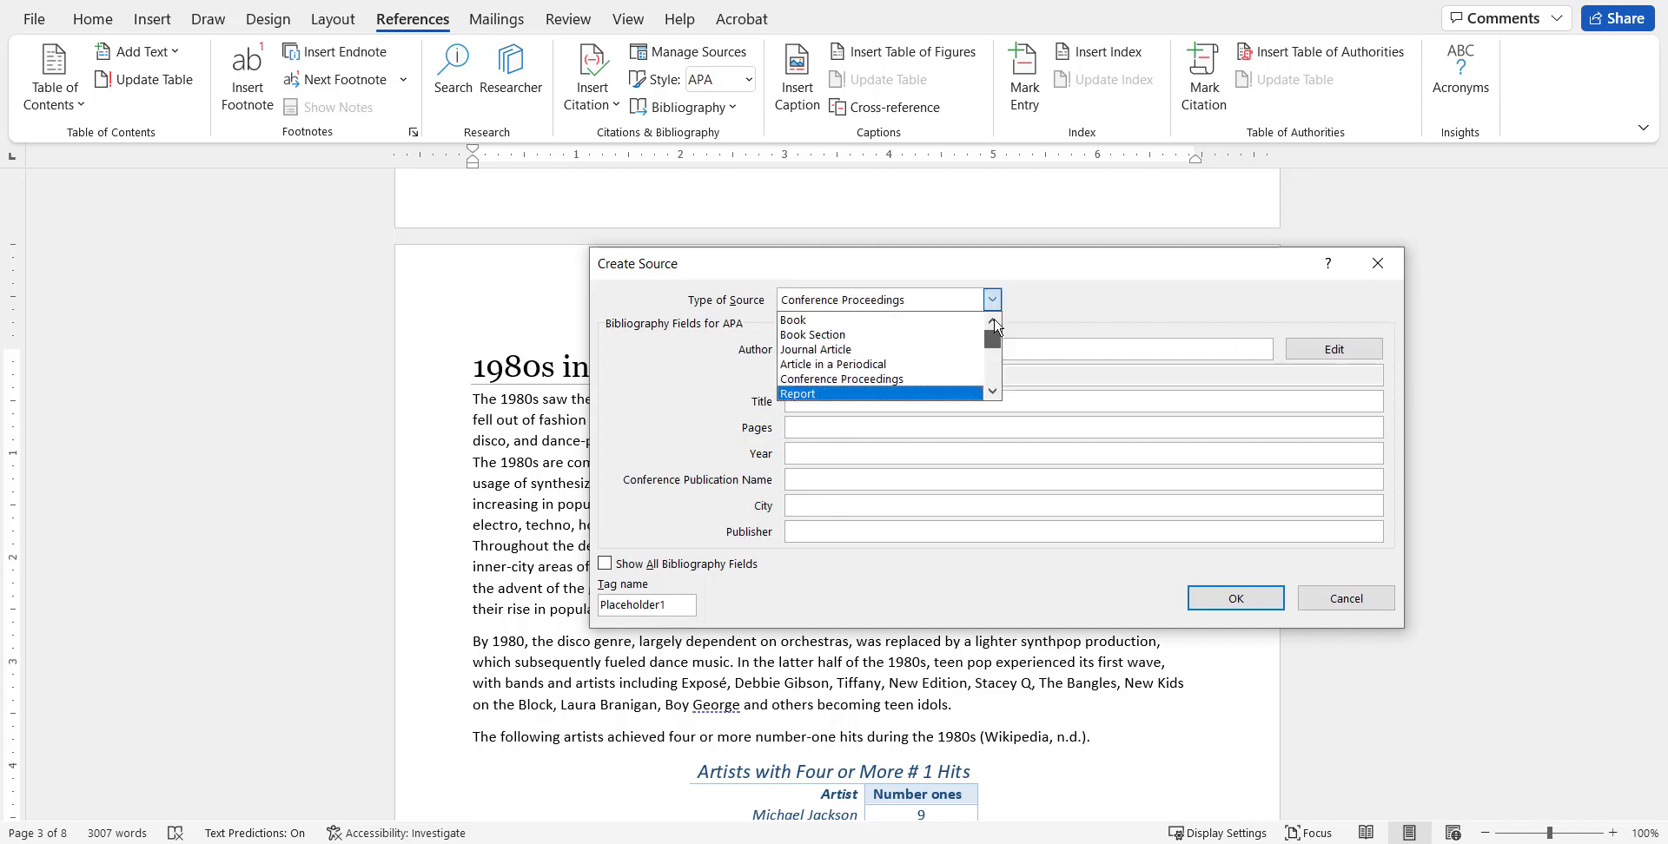
left_click(931, 322)
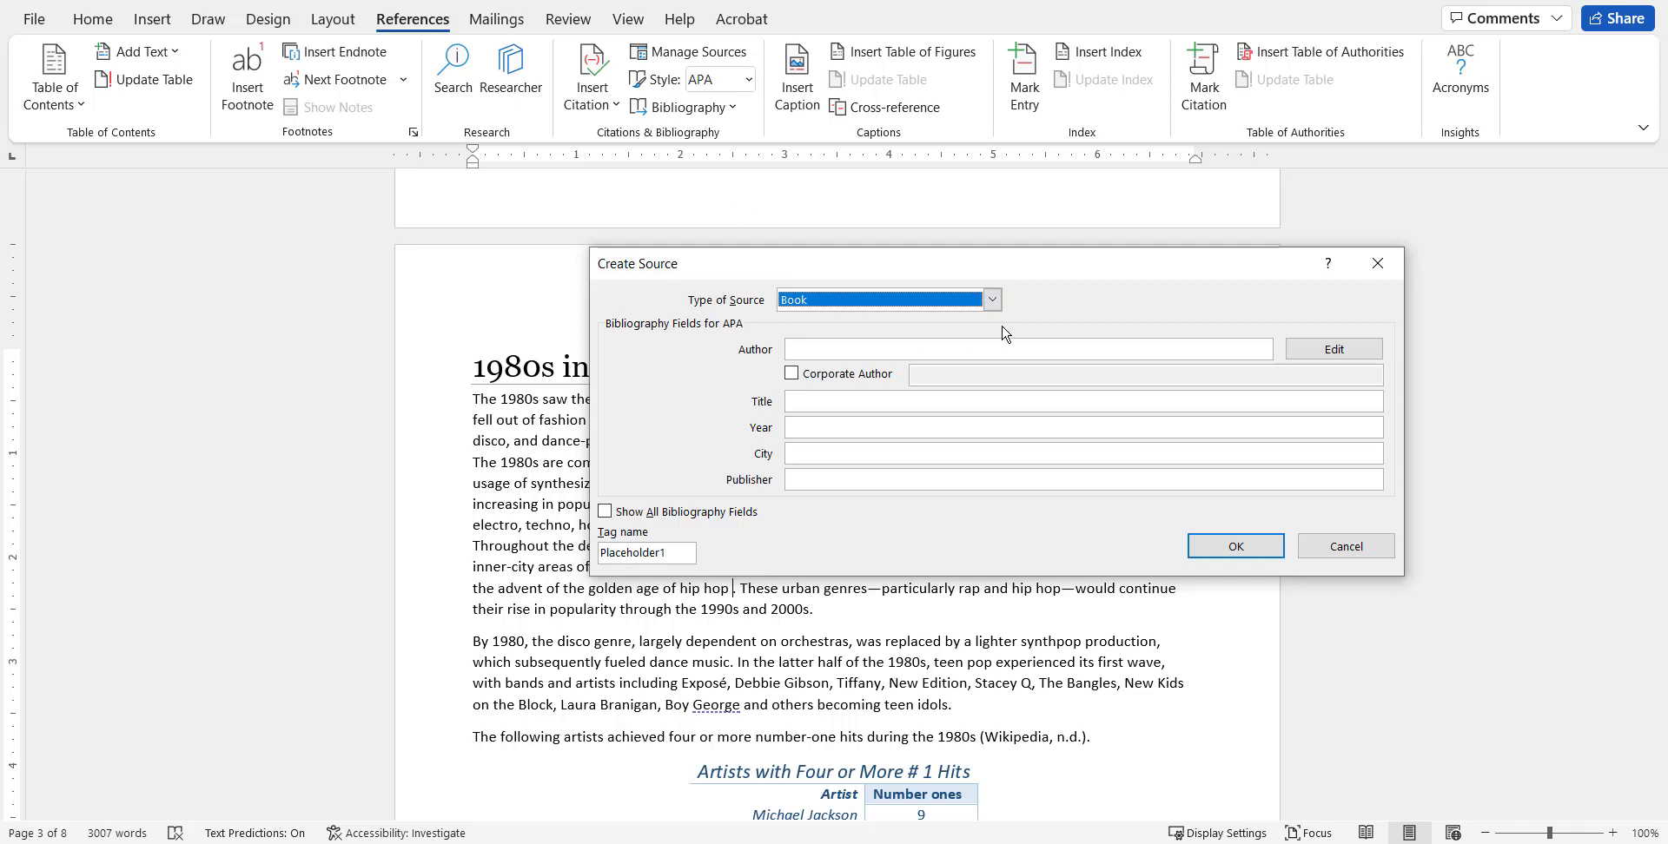
Make the source an Article in a Periodical with the author's name and title "Rap Music, Brash and Swaggering, Enters Mainstream".
left_click(992, 299)
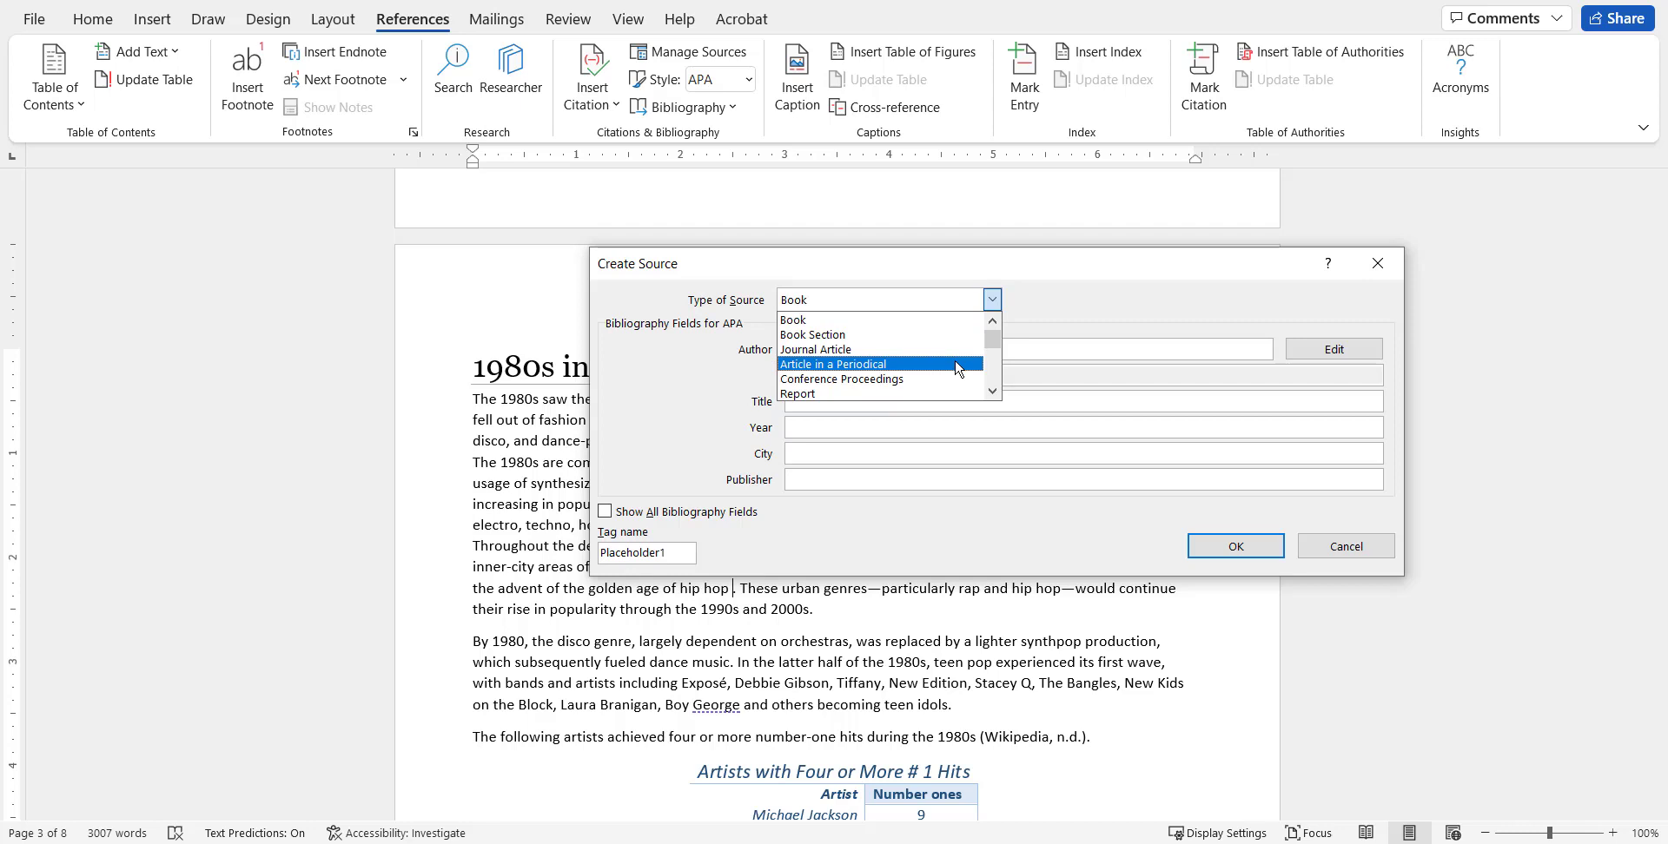
left_click(958, 367)
left_click(948, 350)
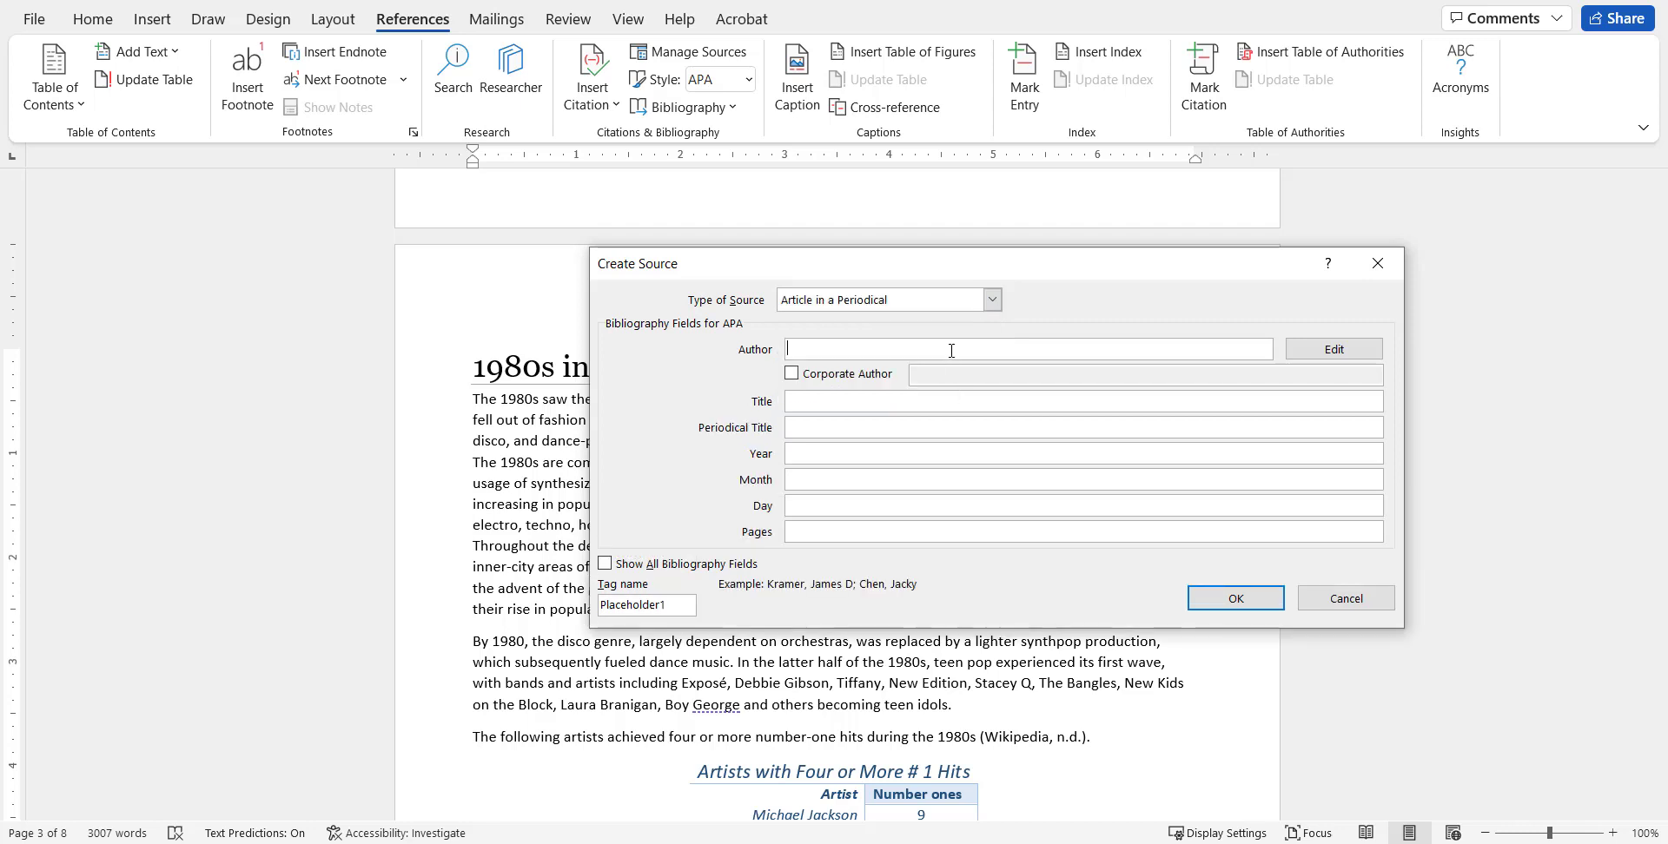
type("Collins, Glen")
left_click(925, 403)
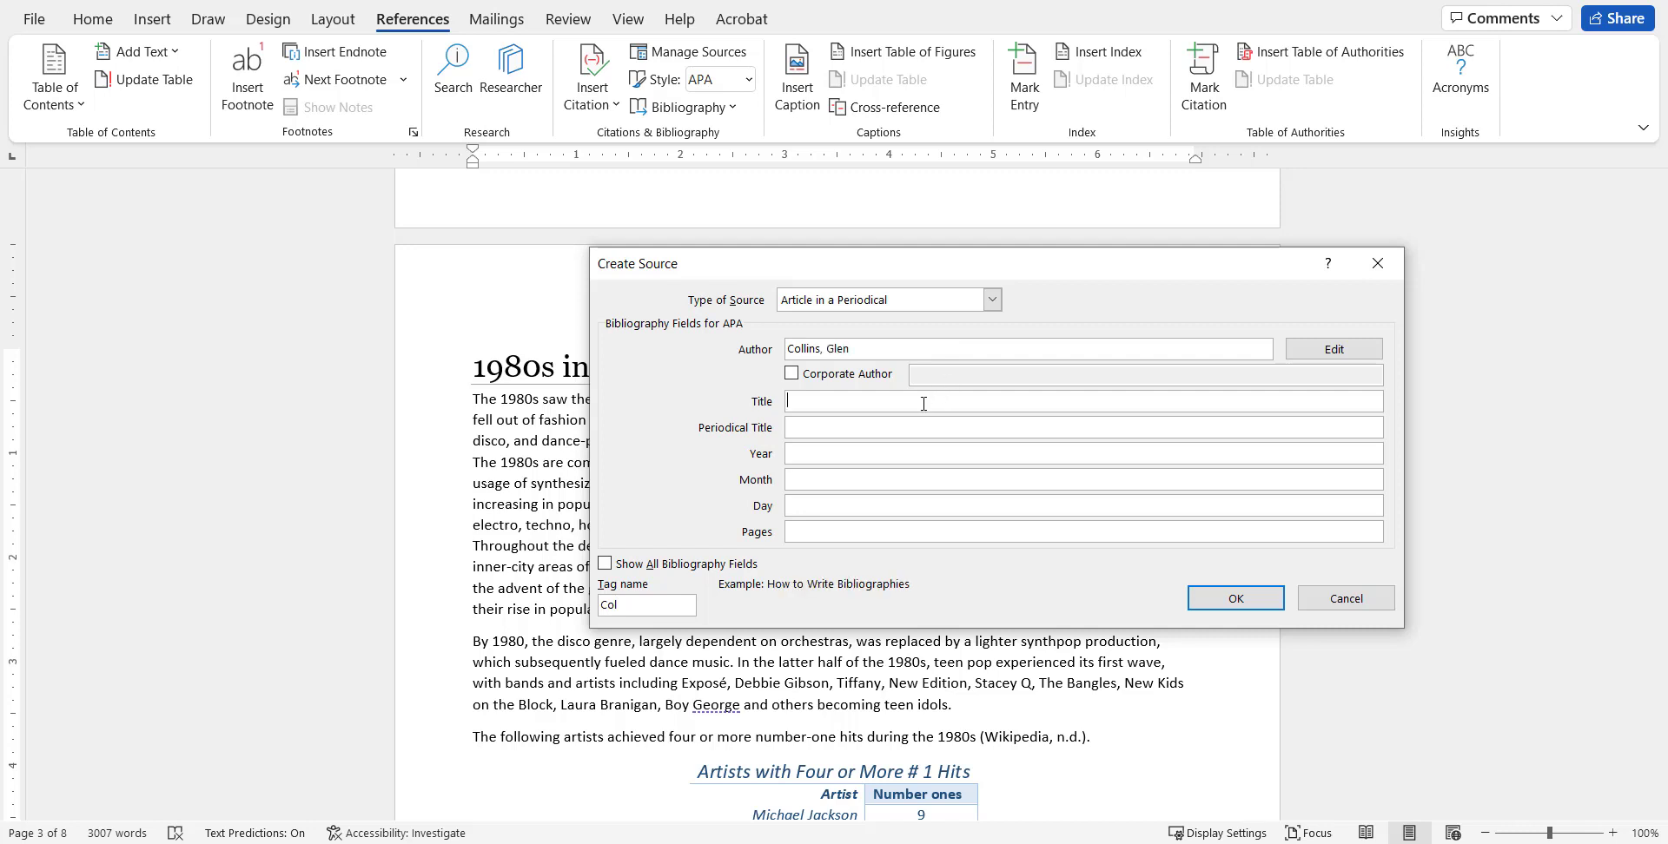
right_click(924, 404)
left_click(965, 469)
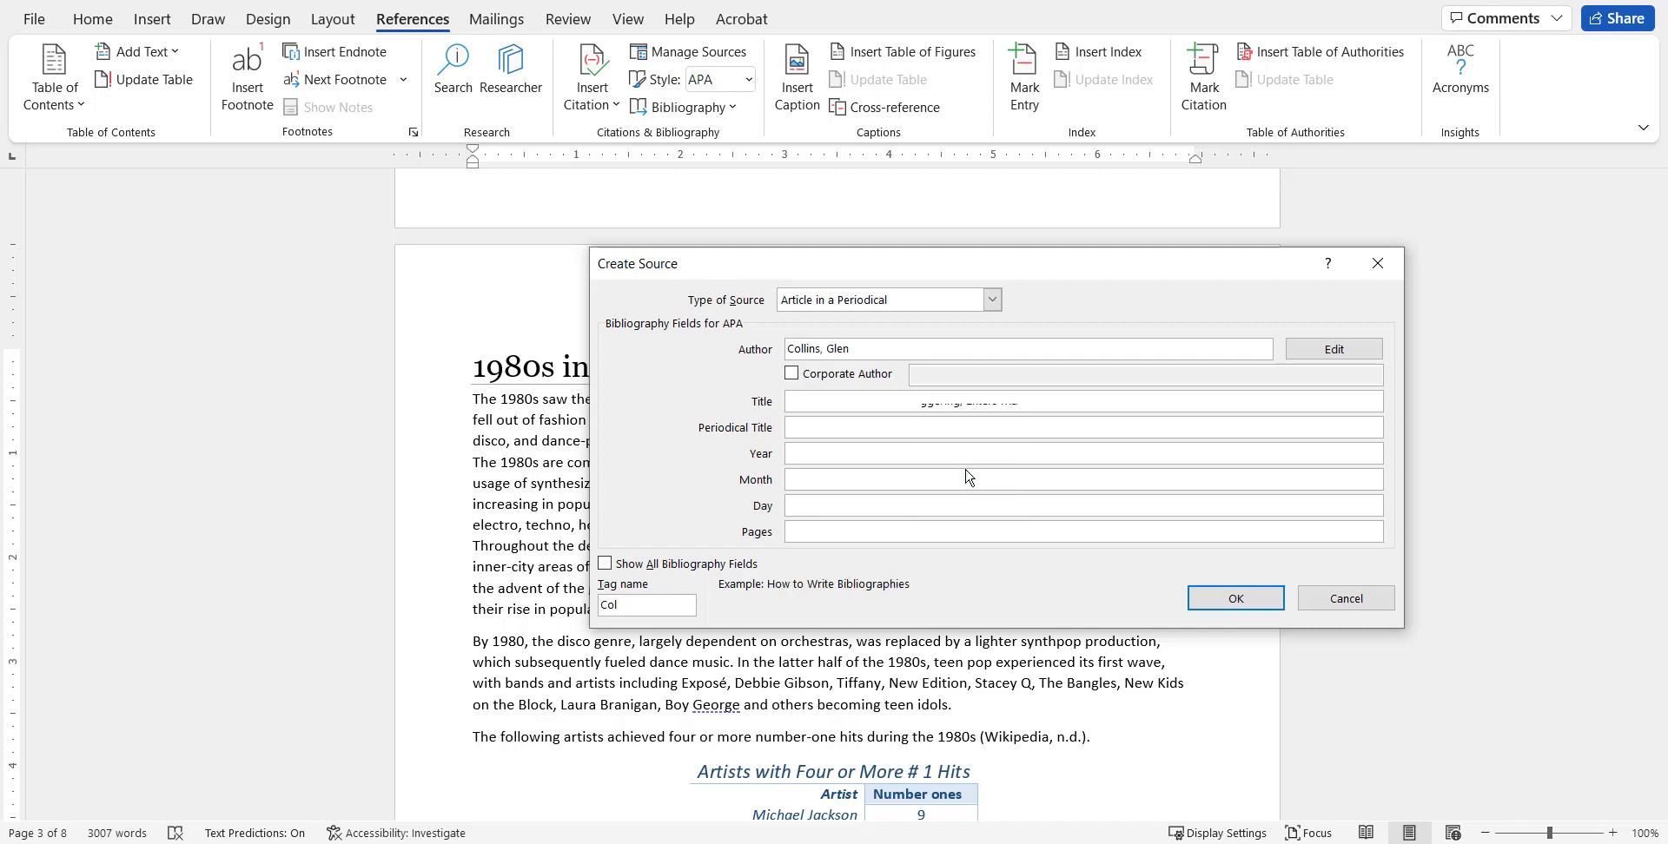
Enter "The New York Times" as the source's periodical title.
left_click(925, 429)
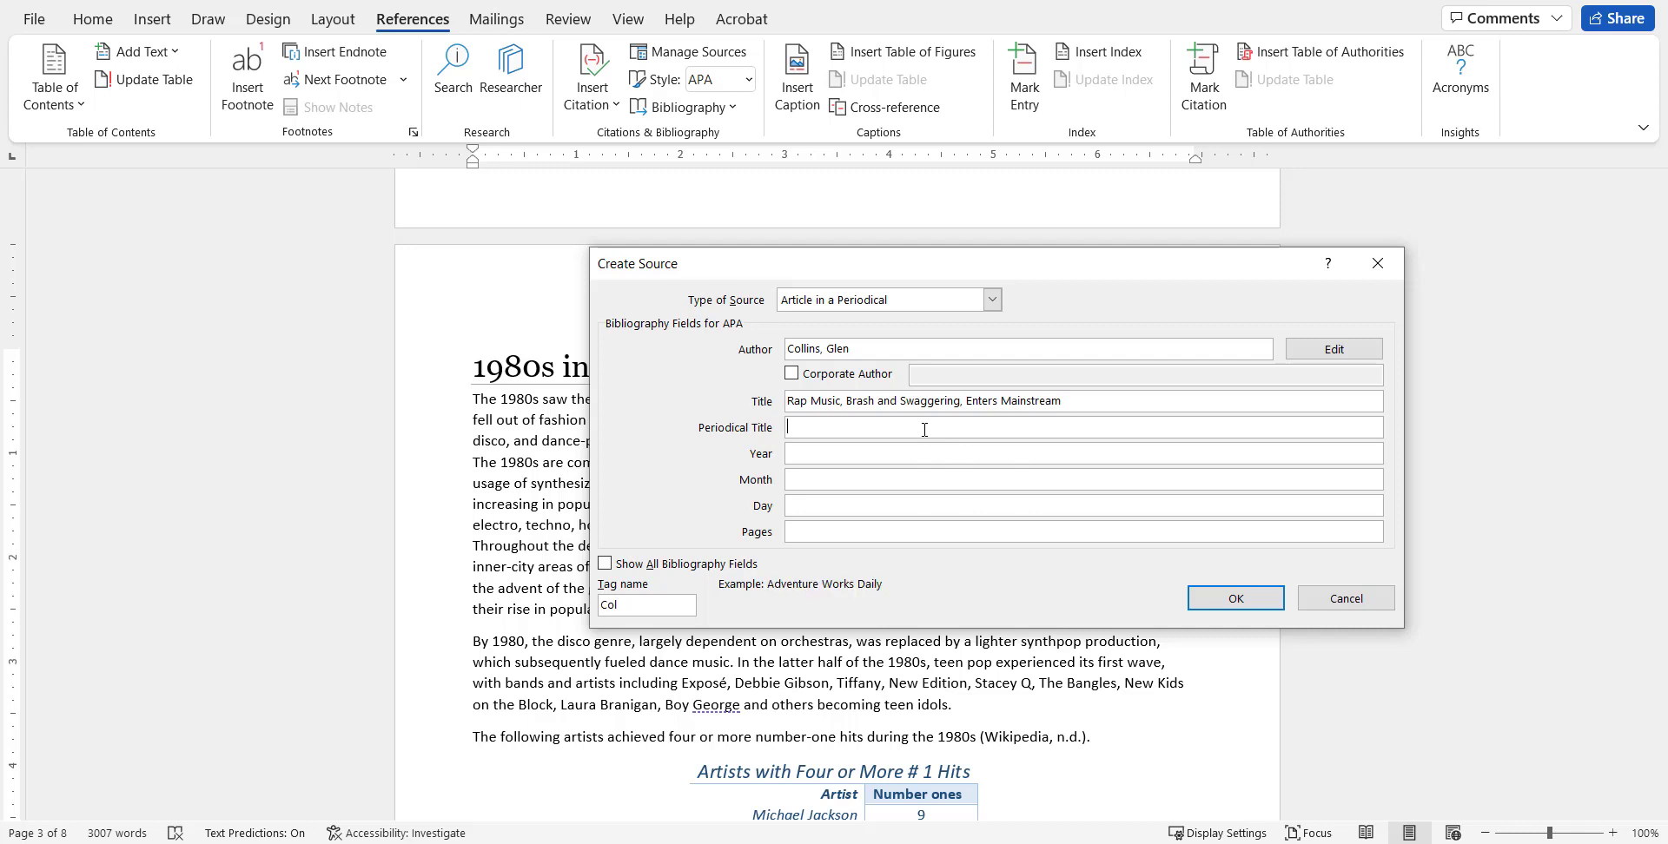
type("The New York Ties")
key("BackSpace")
key("BackSpace")
type("mes")
Set the article's year to 1988, month to August, day to 29 and pages to C15.
key("Tab")
type("1988")
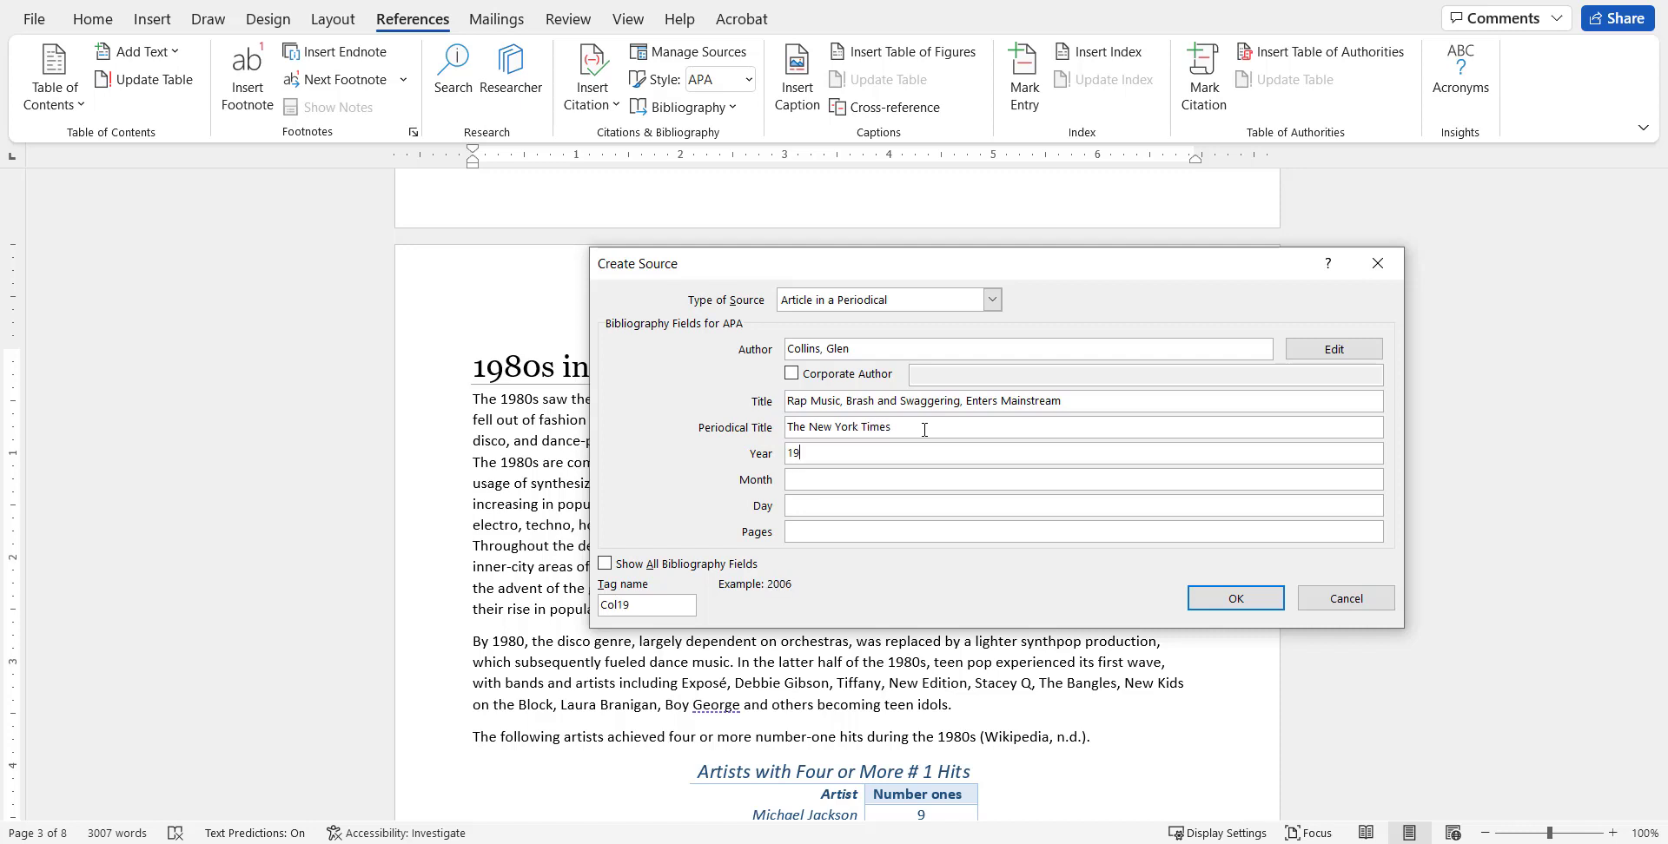
key("Tab")
type("August")
key("Tab")
type("29")
key("Tab")
type("15")
key("BackSpace")
key("BackSpace")
type("C15")
Check the full set of bibliography fields, hide it again, and save the source to insert its citation.
left_click(626, 567)
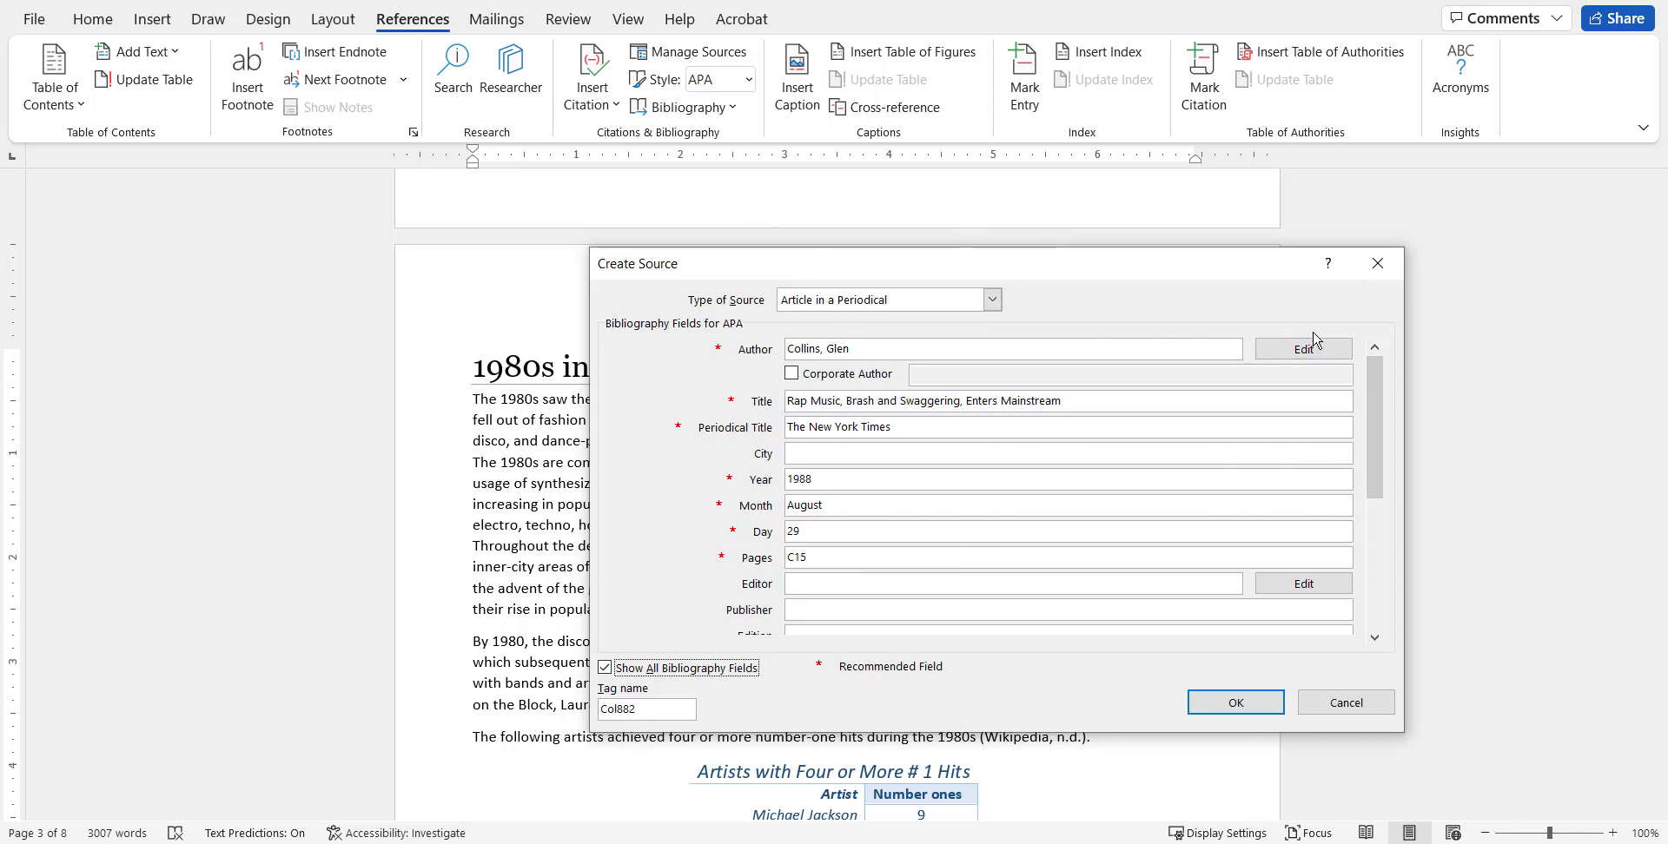
left_click_drag(1371, 385, 1362, 415)
left_click(740, 668)
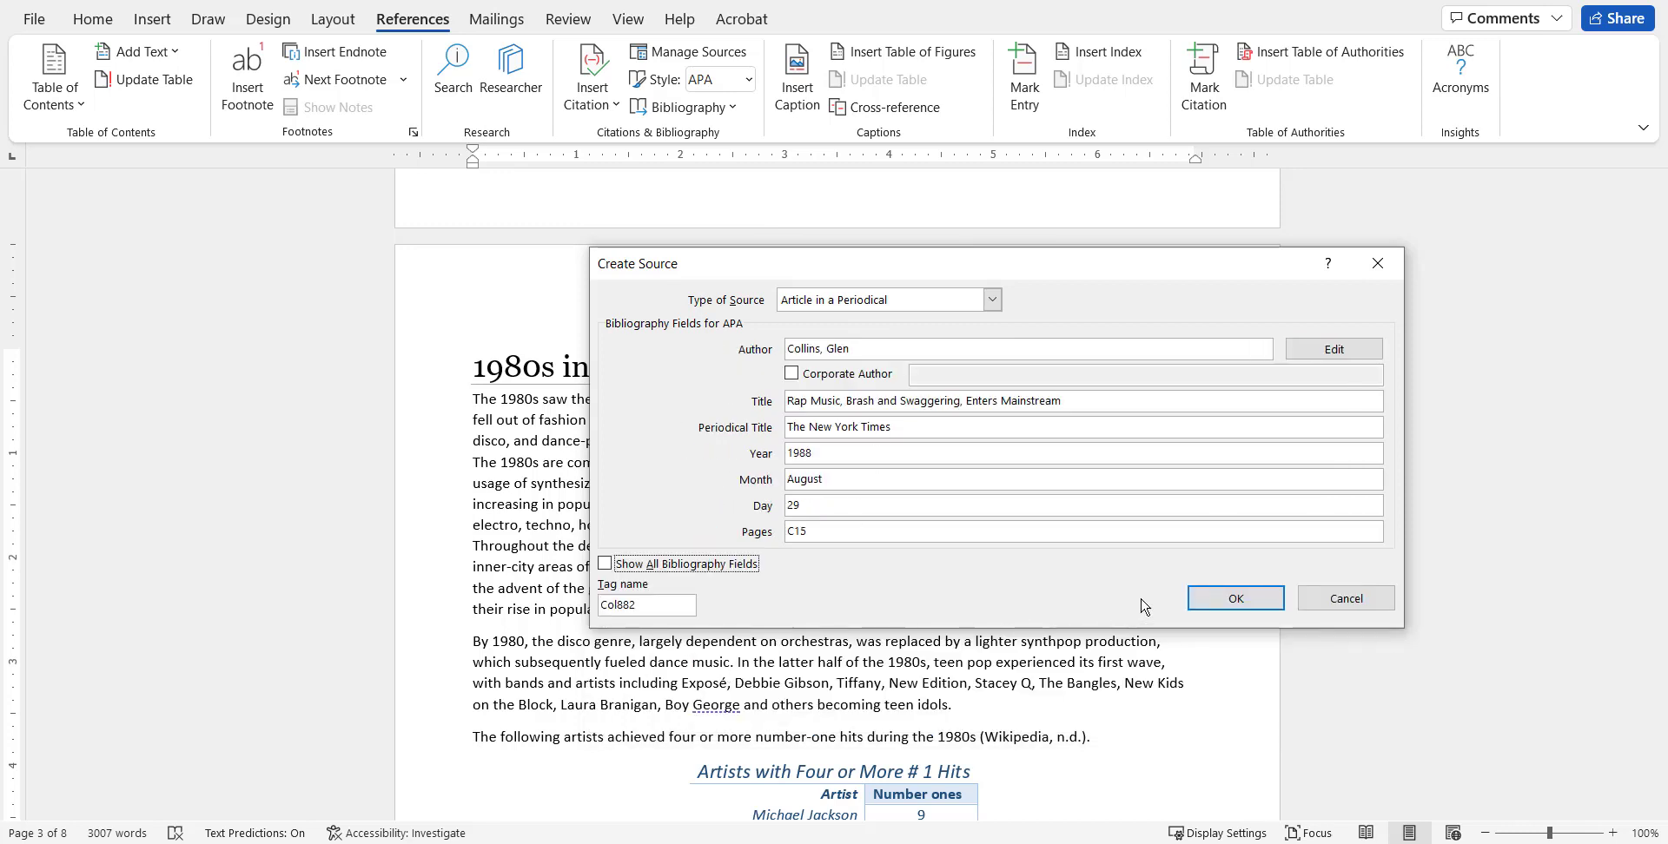
left_click(1238, 598)
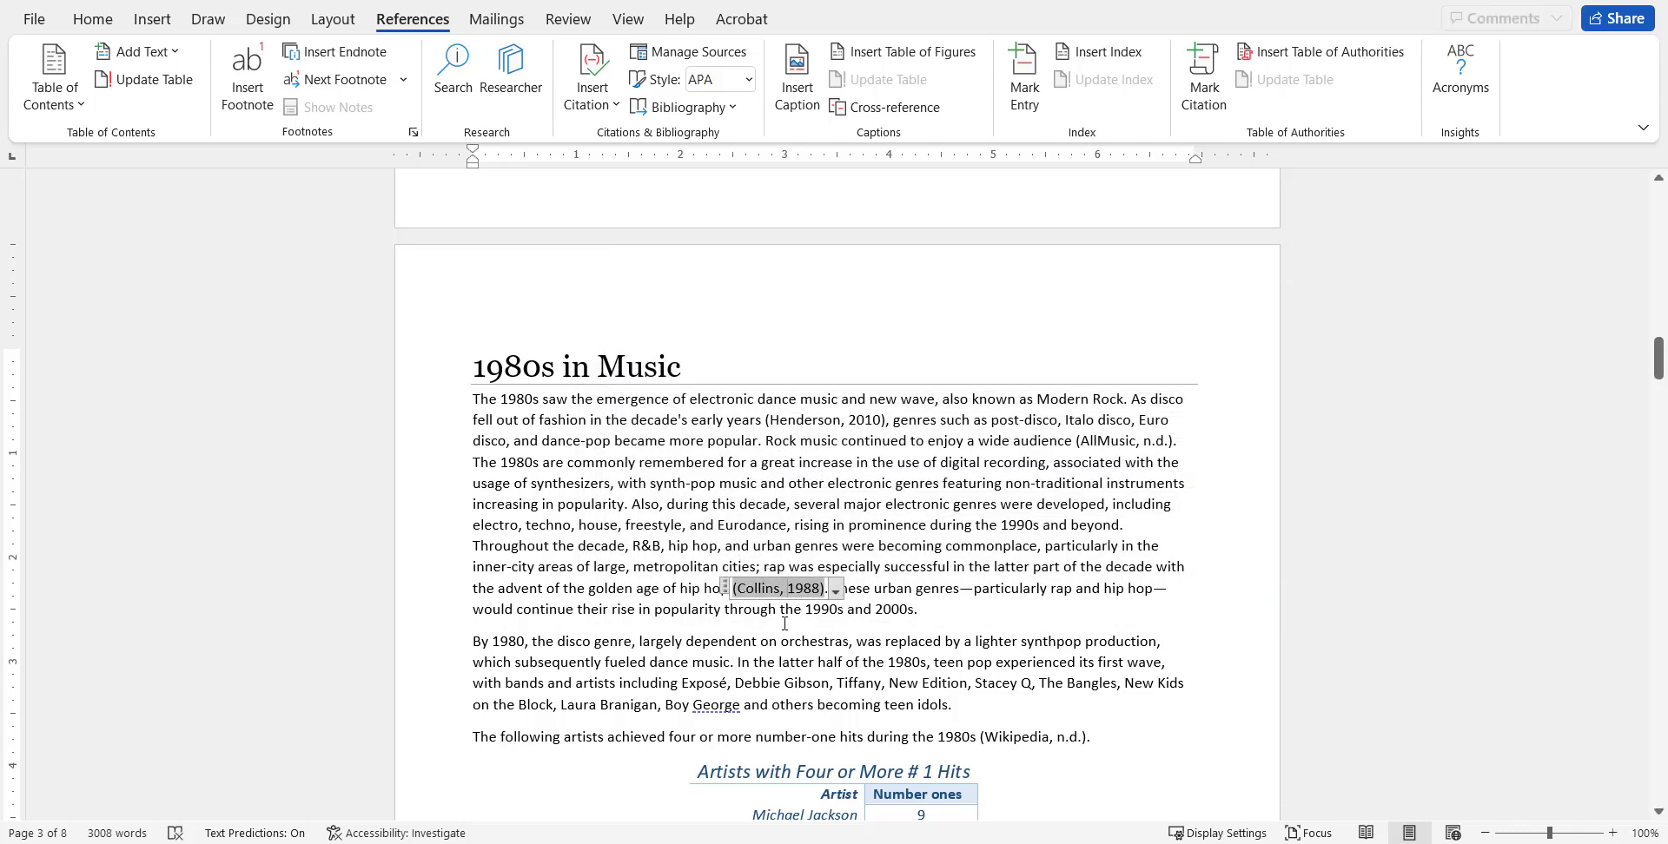
Review the source details behind the citation after "golden age of hip hop" and close them without changing anything.
left_click(836, 591)
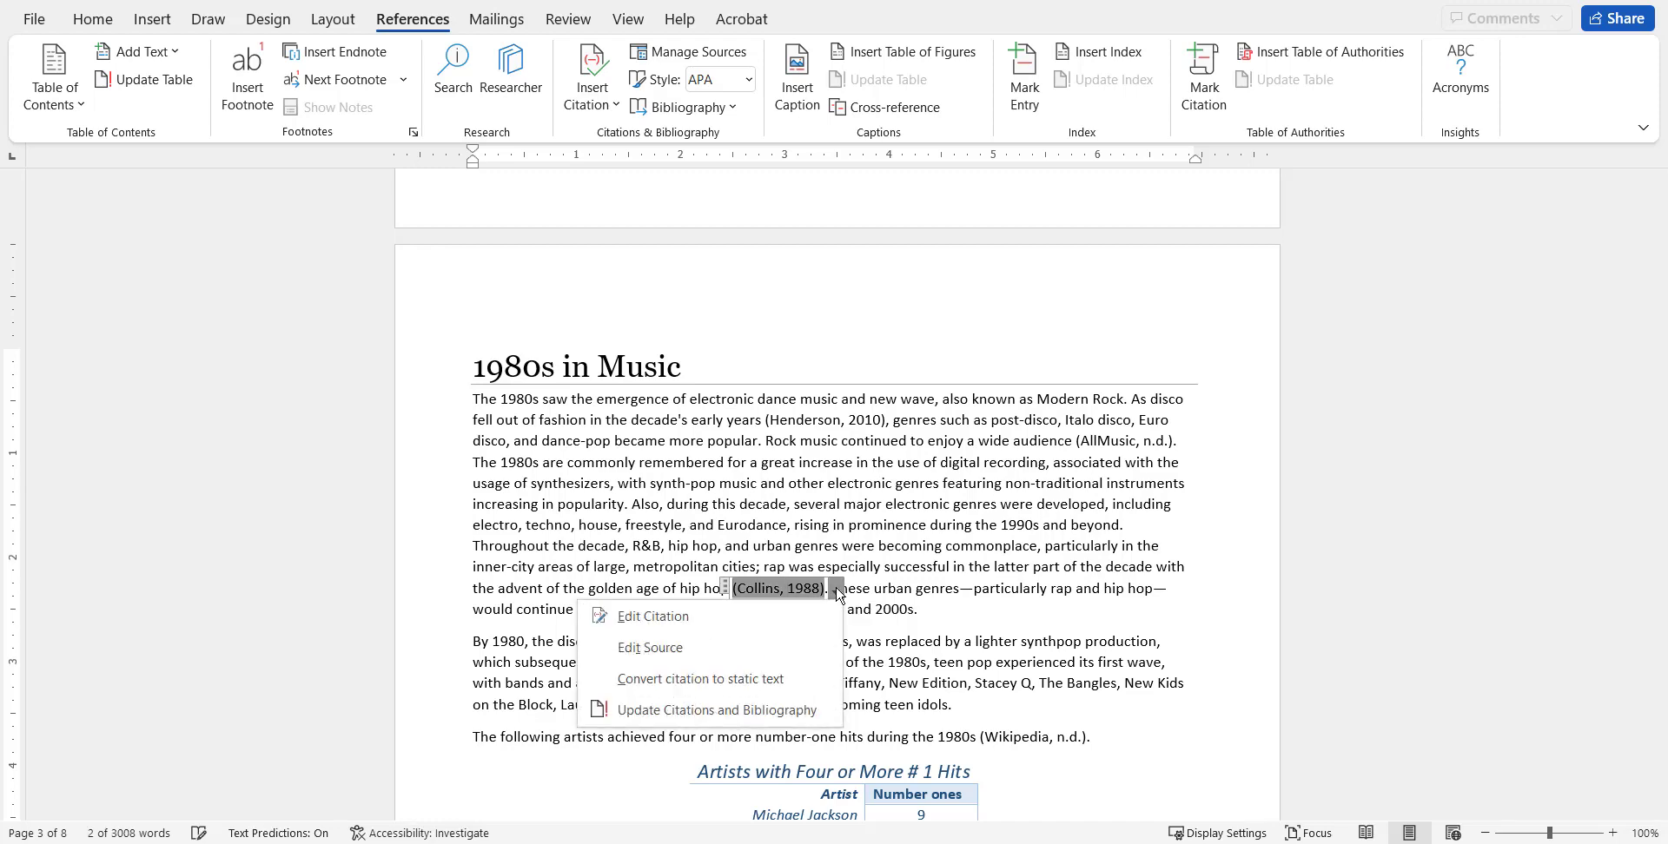
left_click(800, 652)
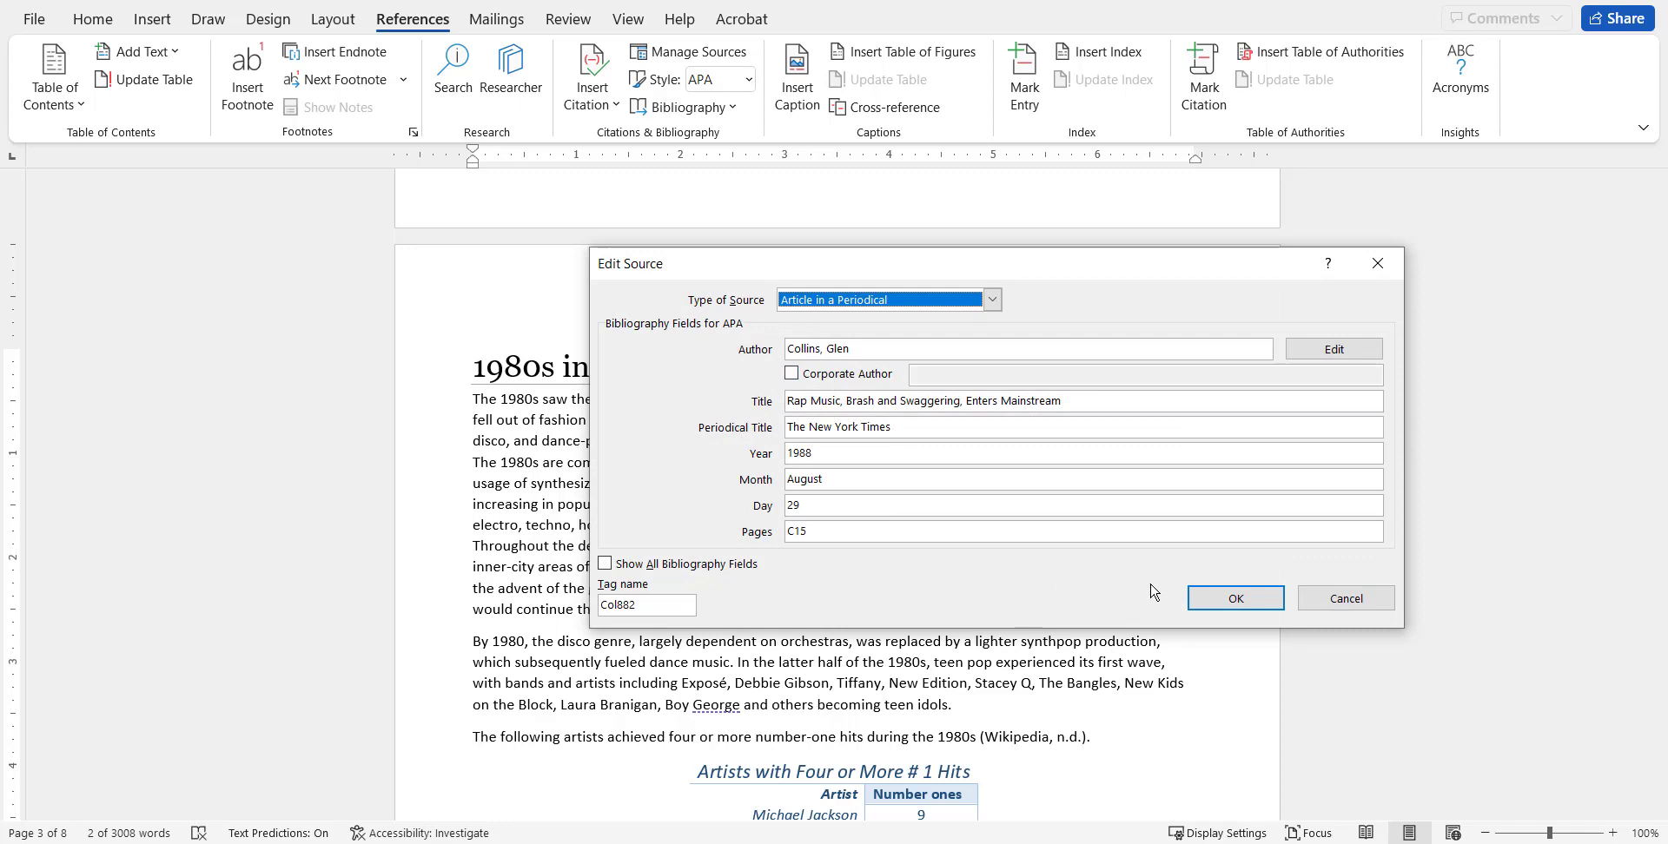
left_click(1245, 612)
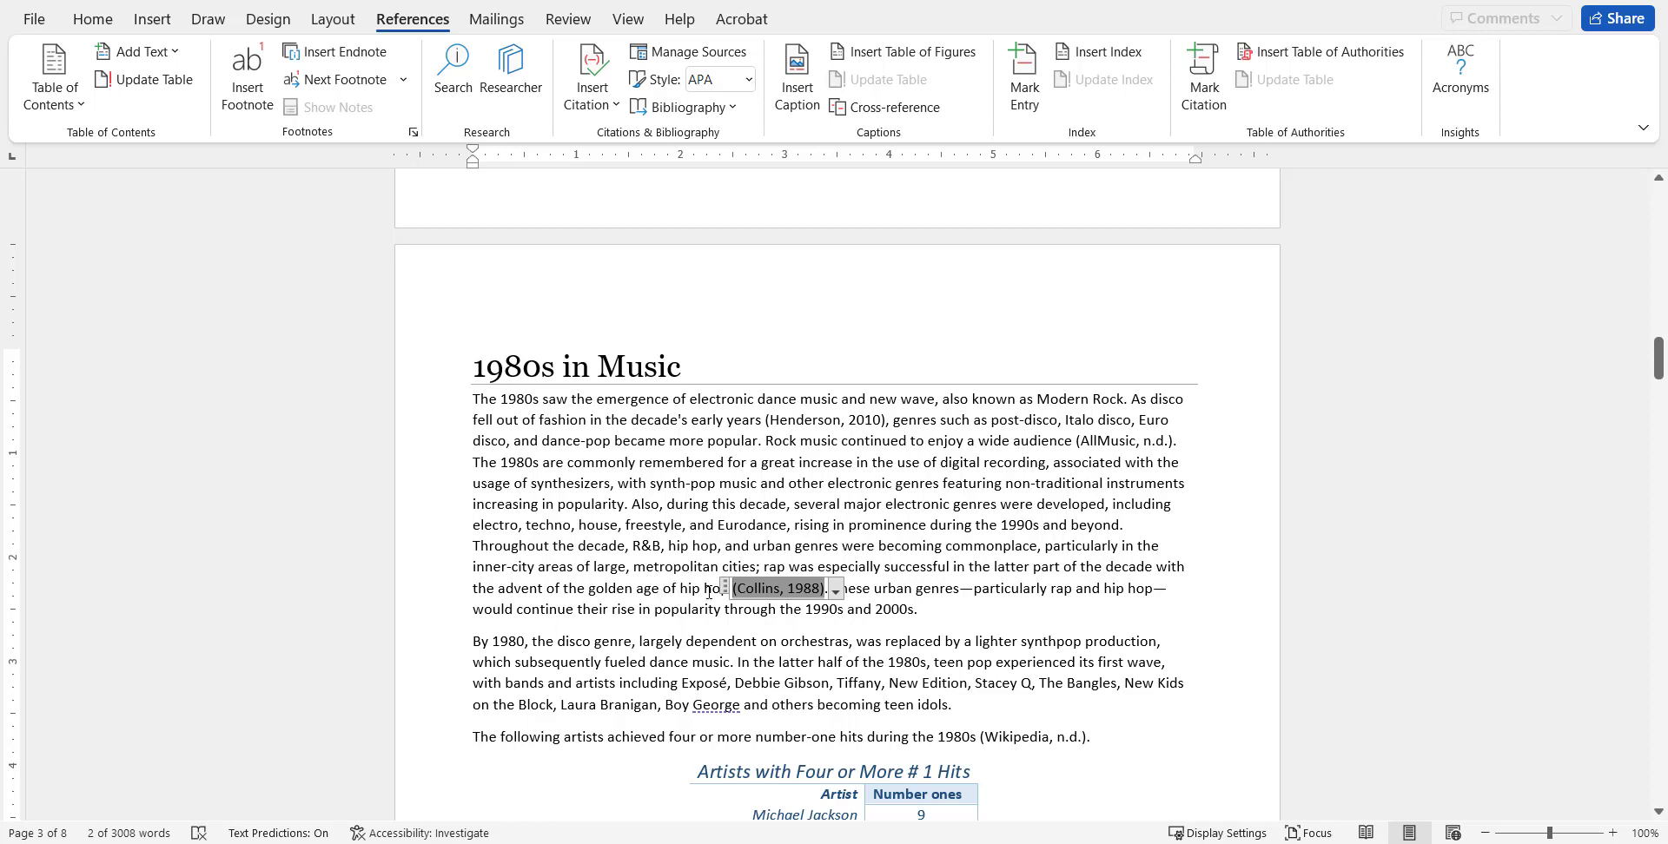
Add page C15 to the 1988 citation after "golden age of hip hop".
left_click(837, 592)
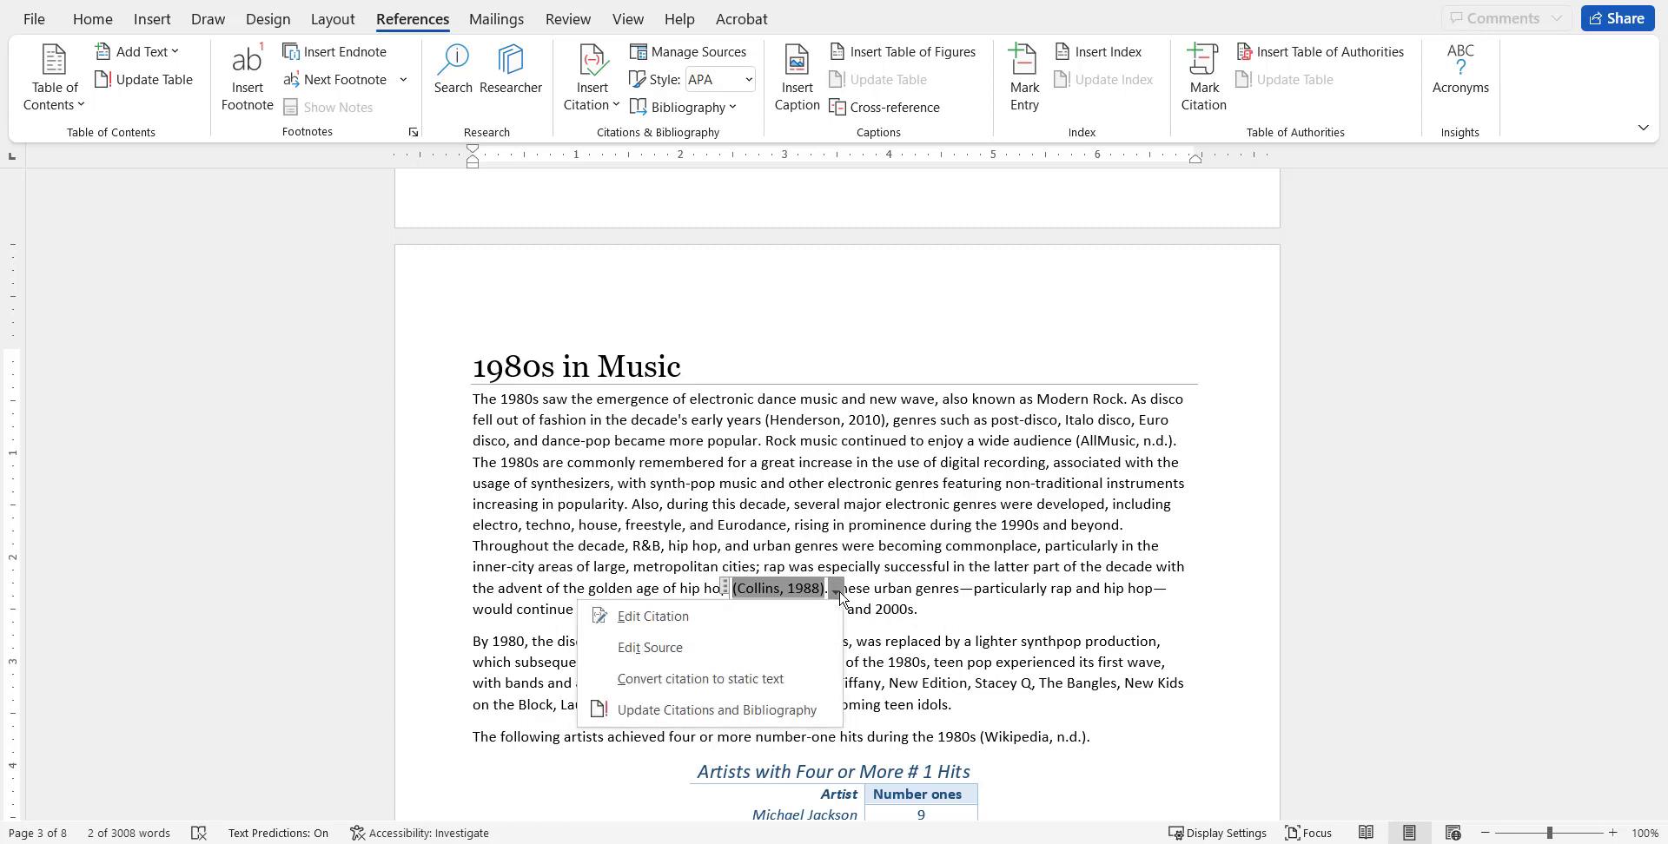
left_click(652, 618)
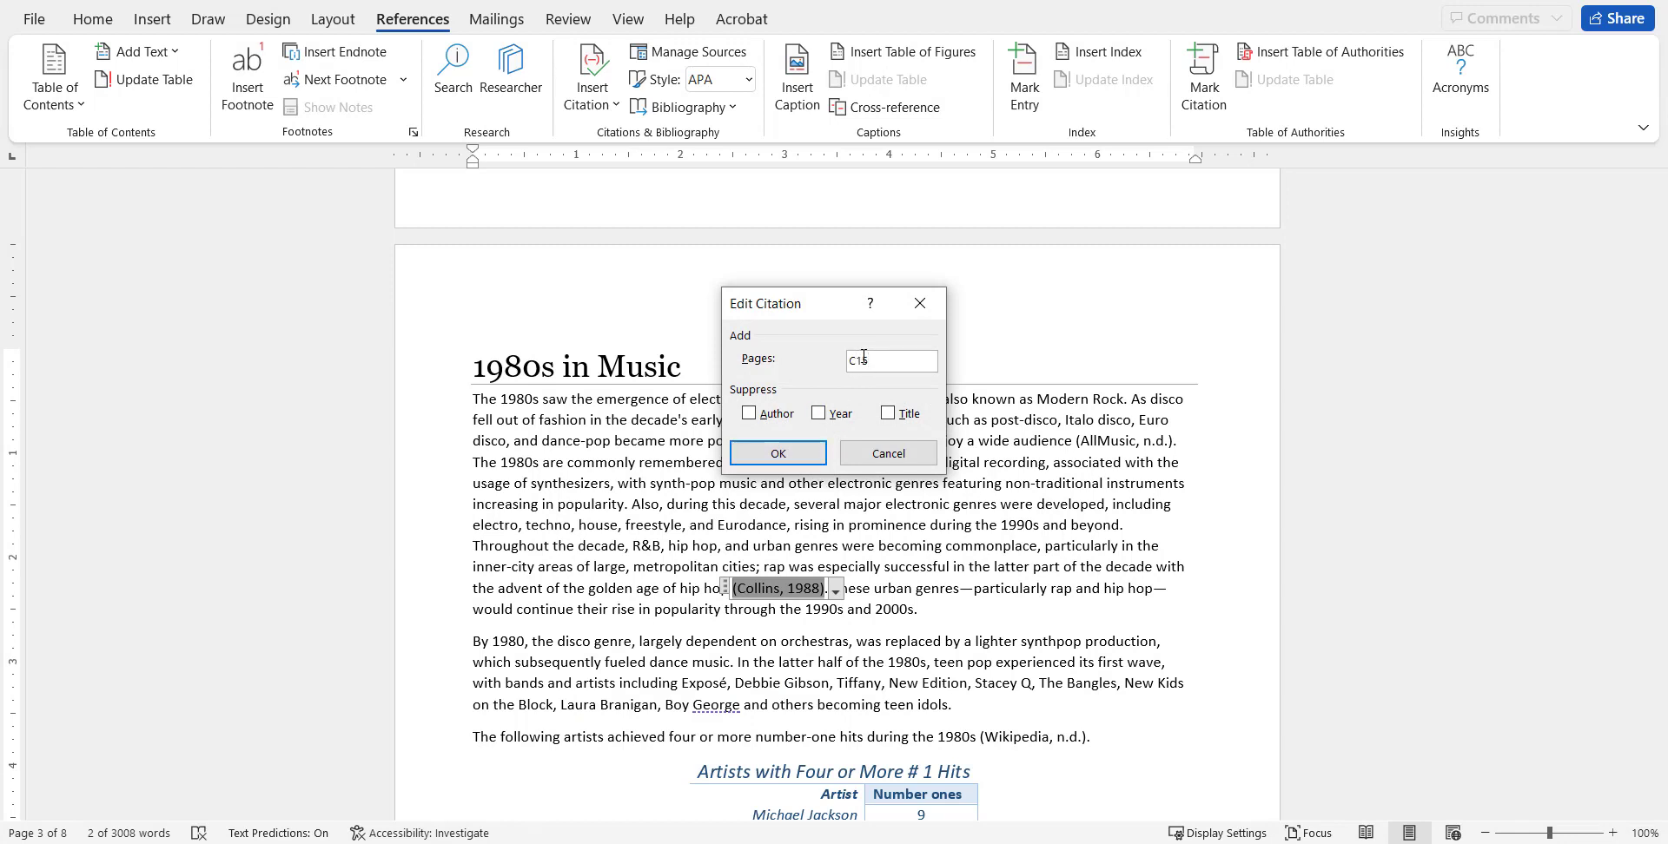
left_click(779, 453)
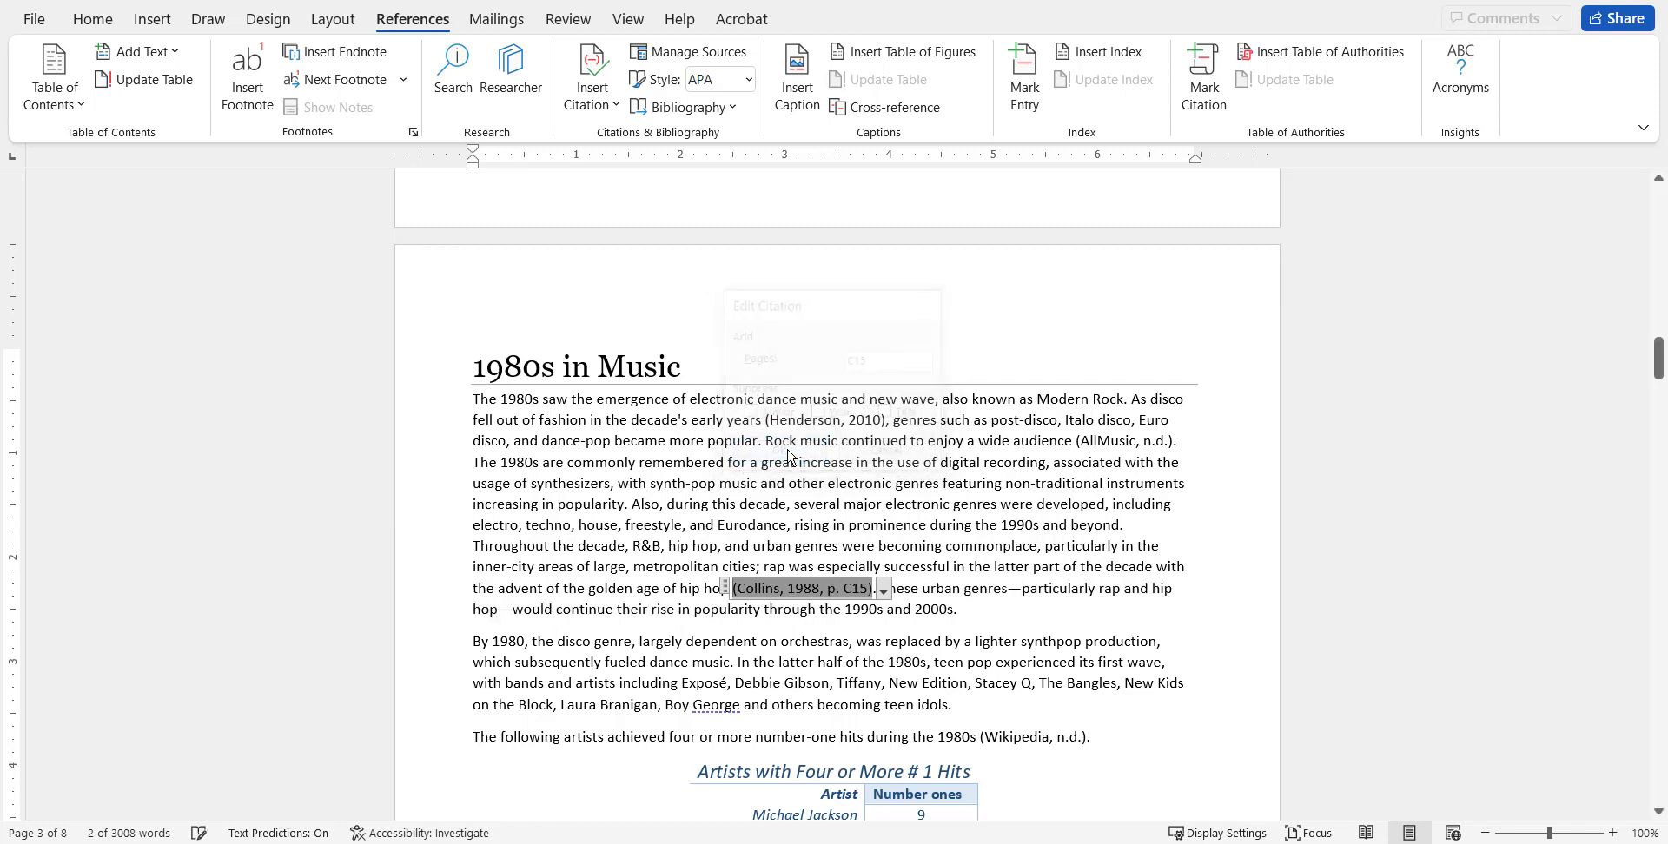
Remove the page number from the 1988 citation after "golden age of hip hop".
left_click(883, 593)
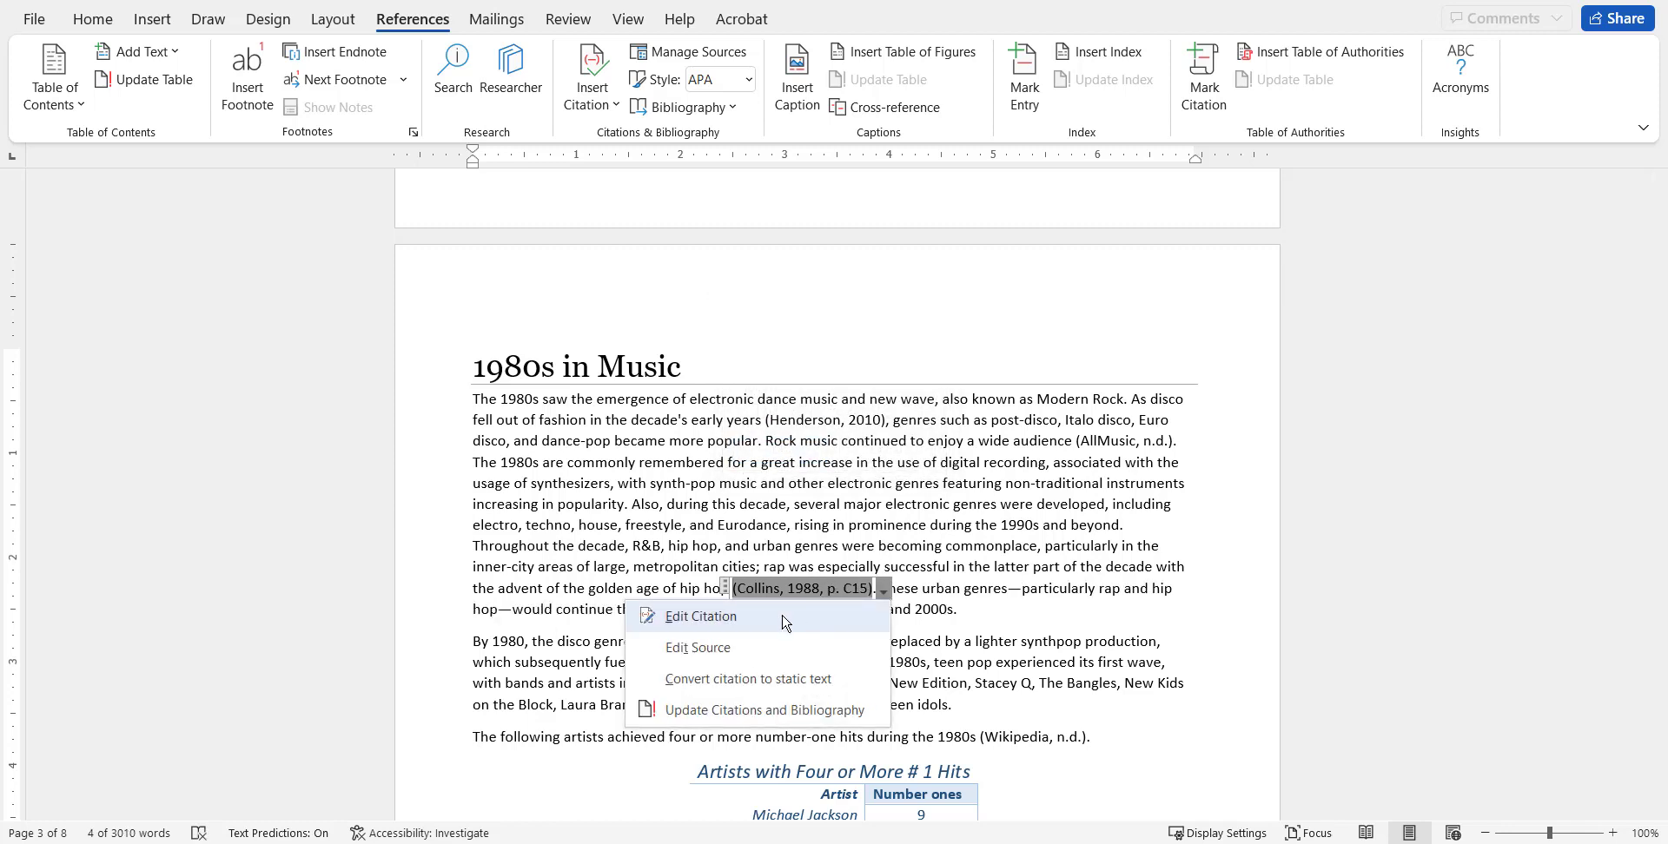
left_click(782, 606)
double_click(861, 364)
key("BackSpace")
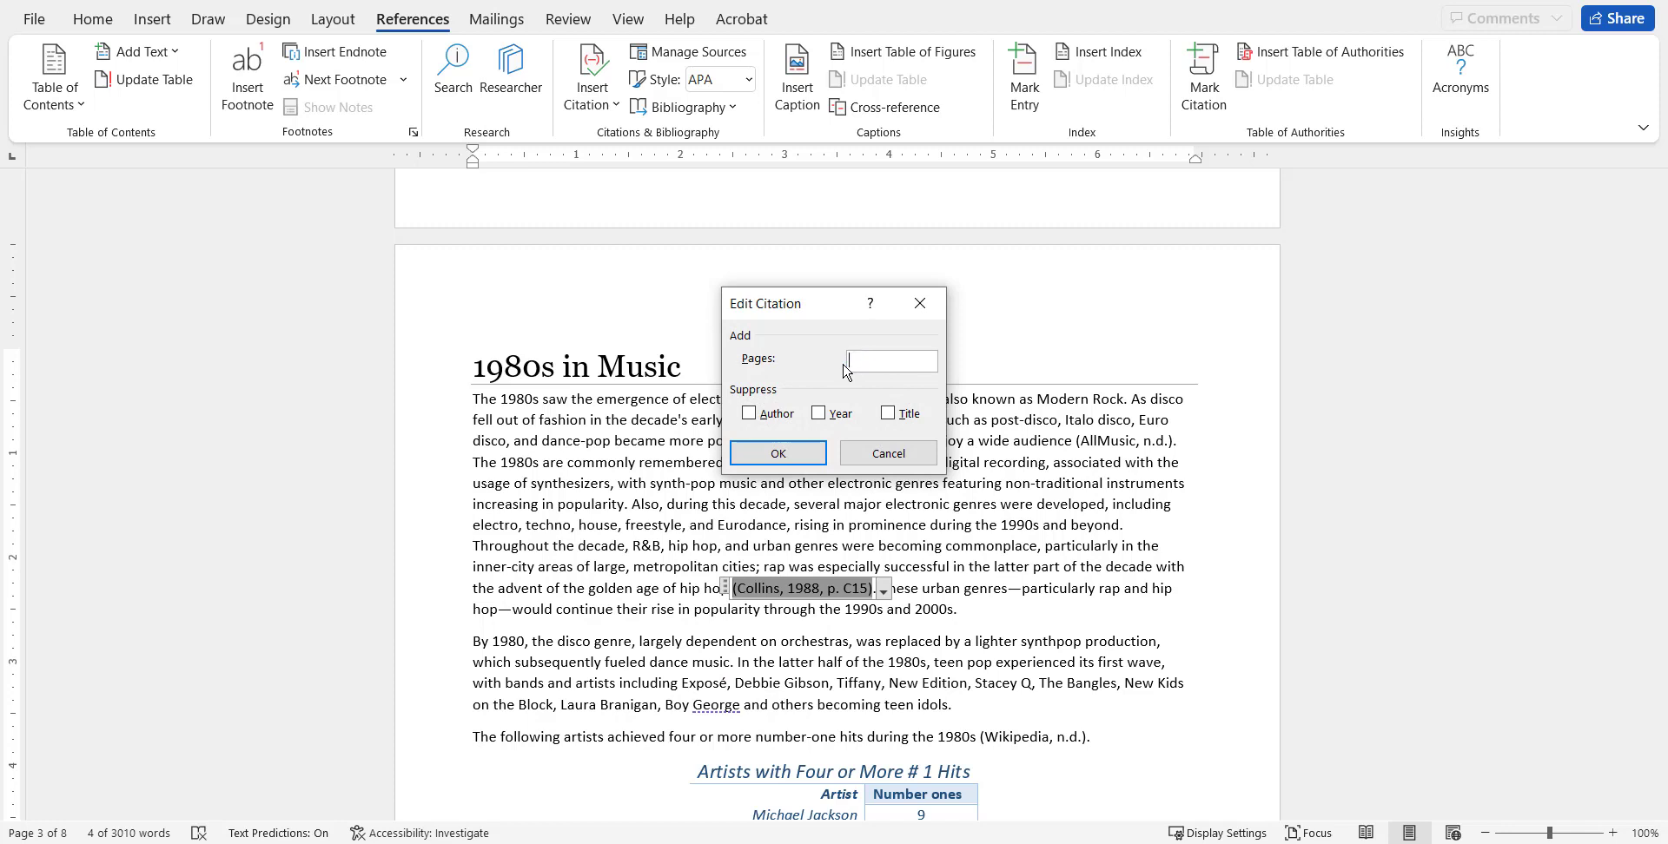
left_click(808, 453)
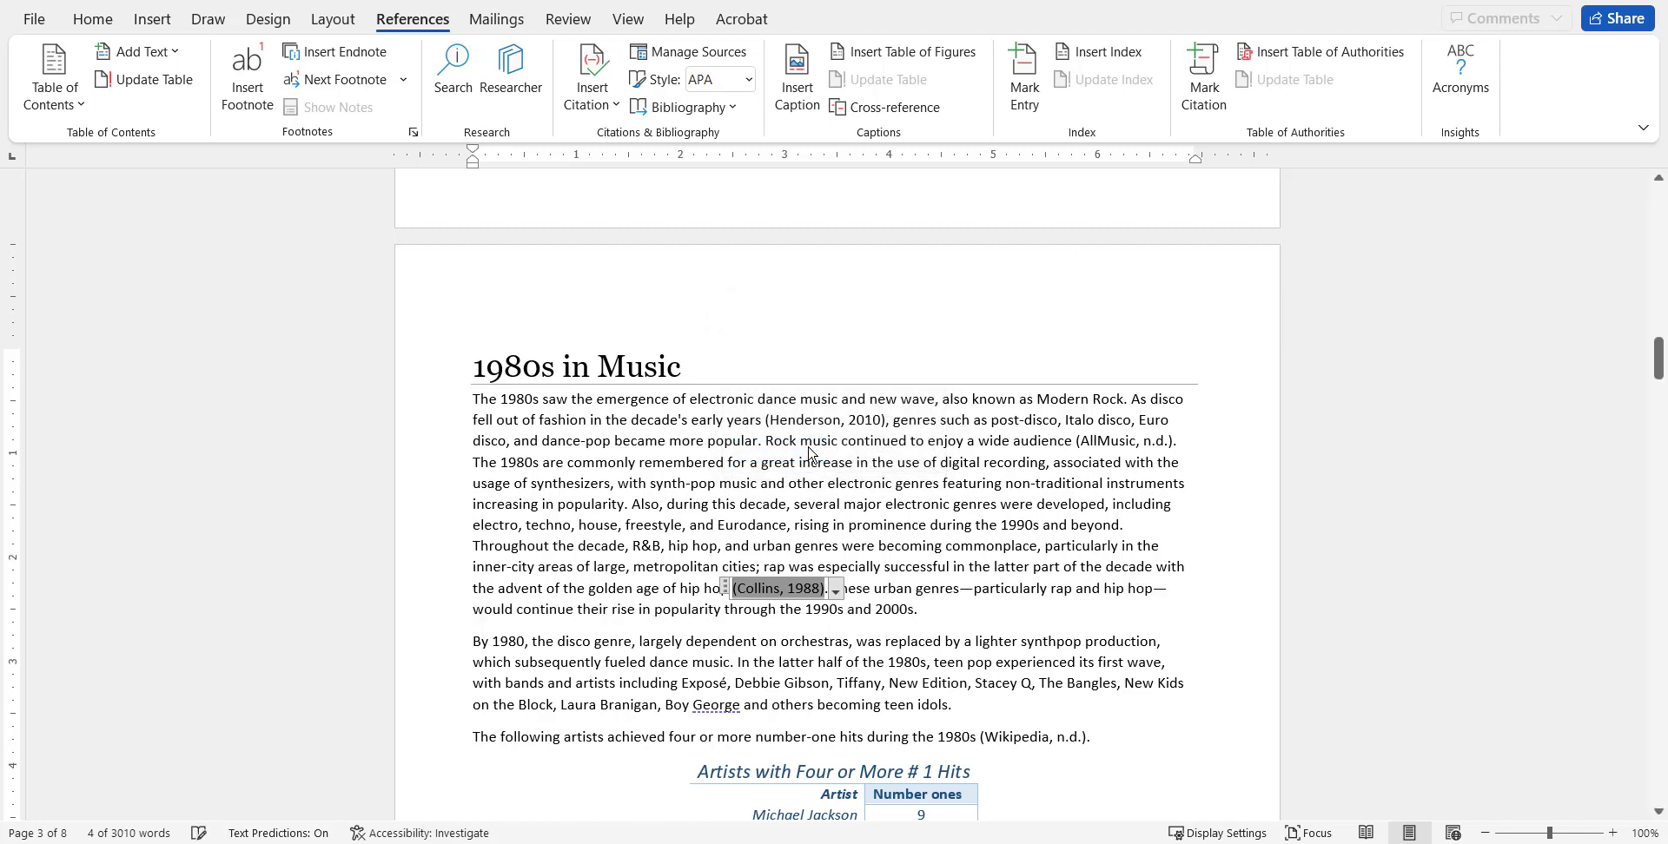
left_click(896, 520)
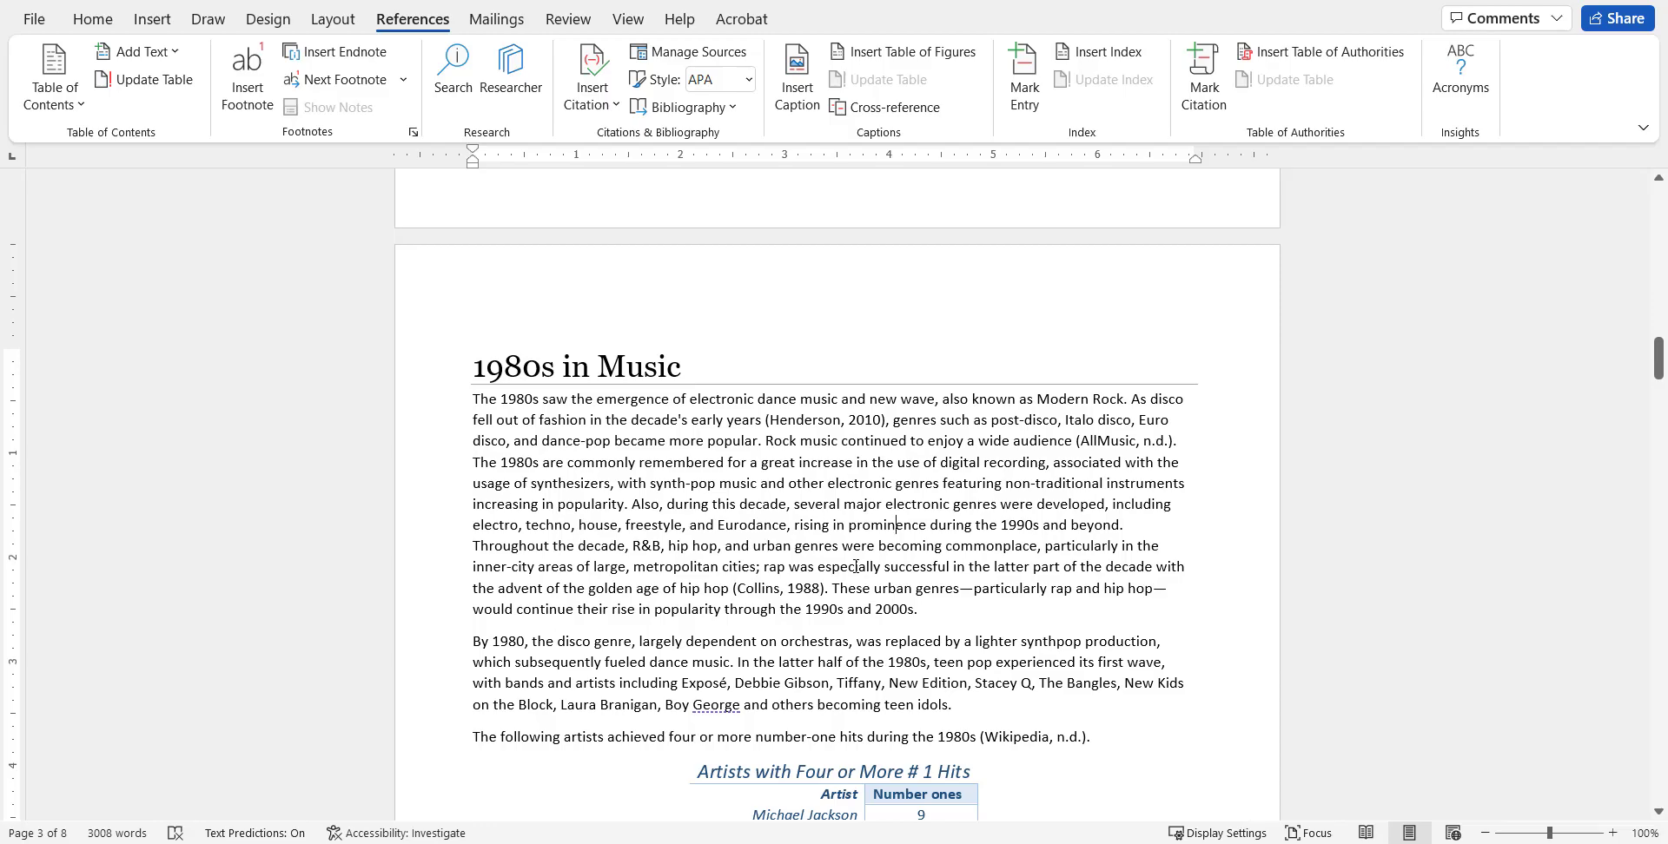
Start a new page after the document's last paragraph and insert the built-in Bibliography on it.
scroll(855, 567, "down", 20)
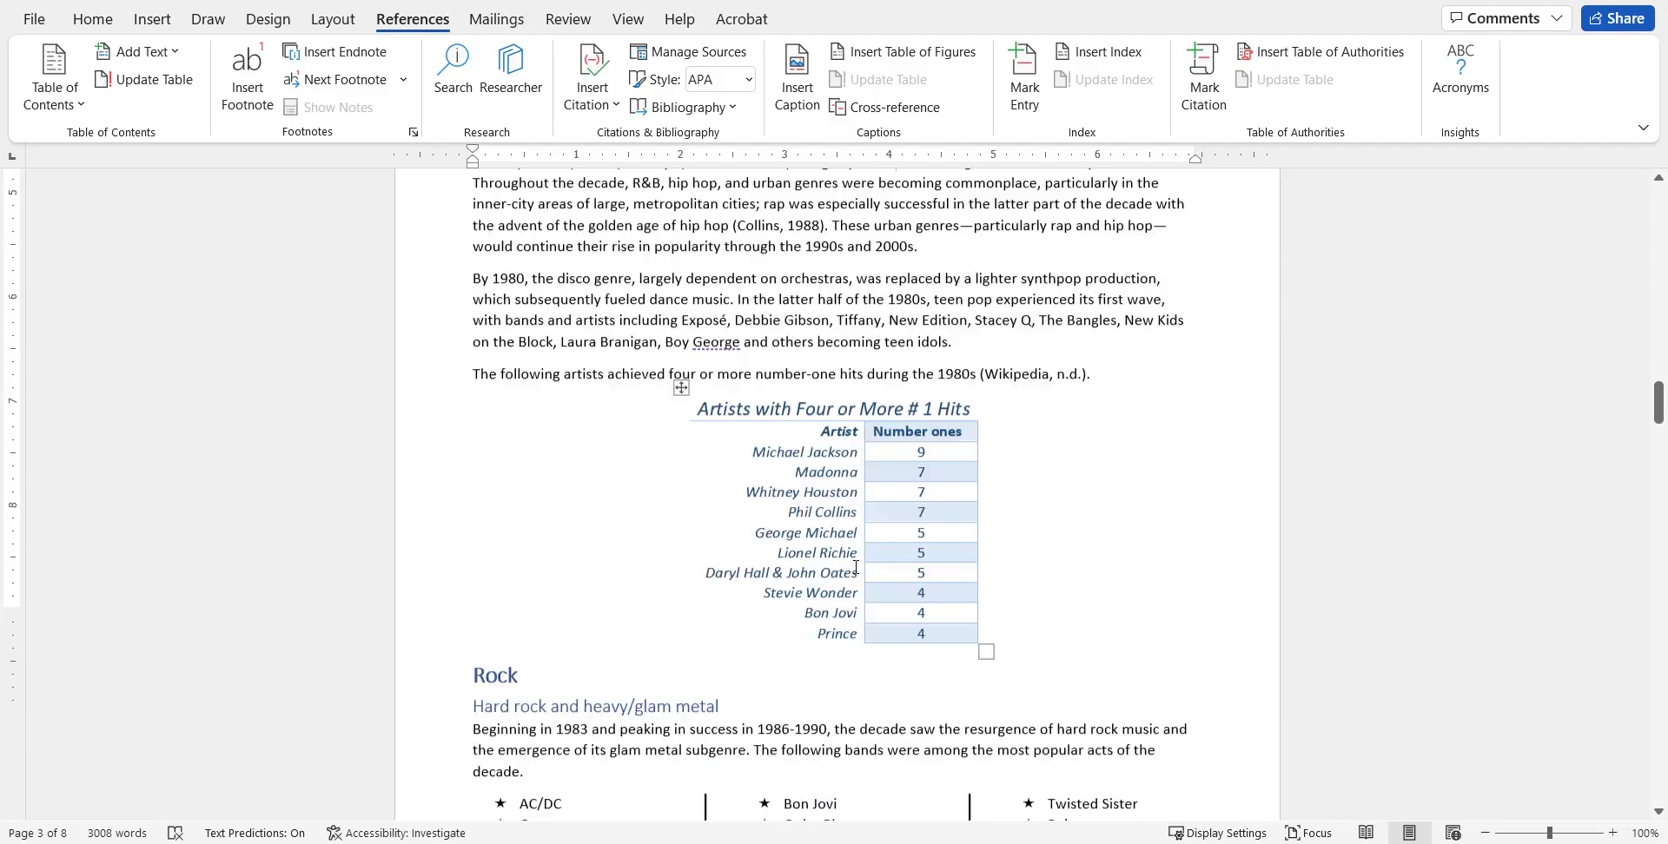
scroll(856, 593, "down", 20)
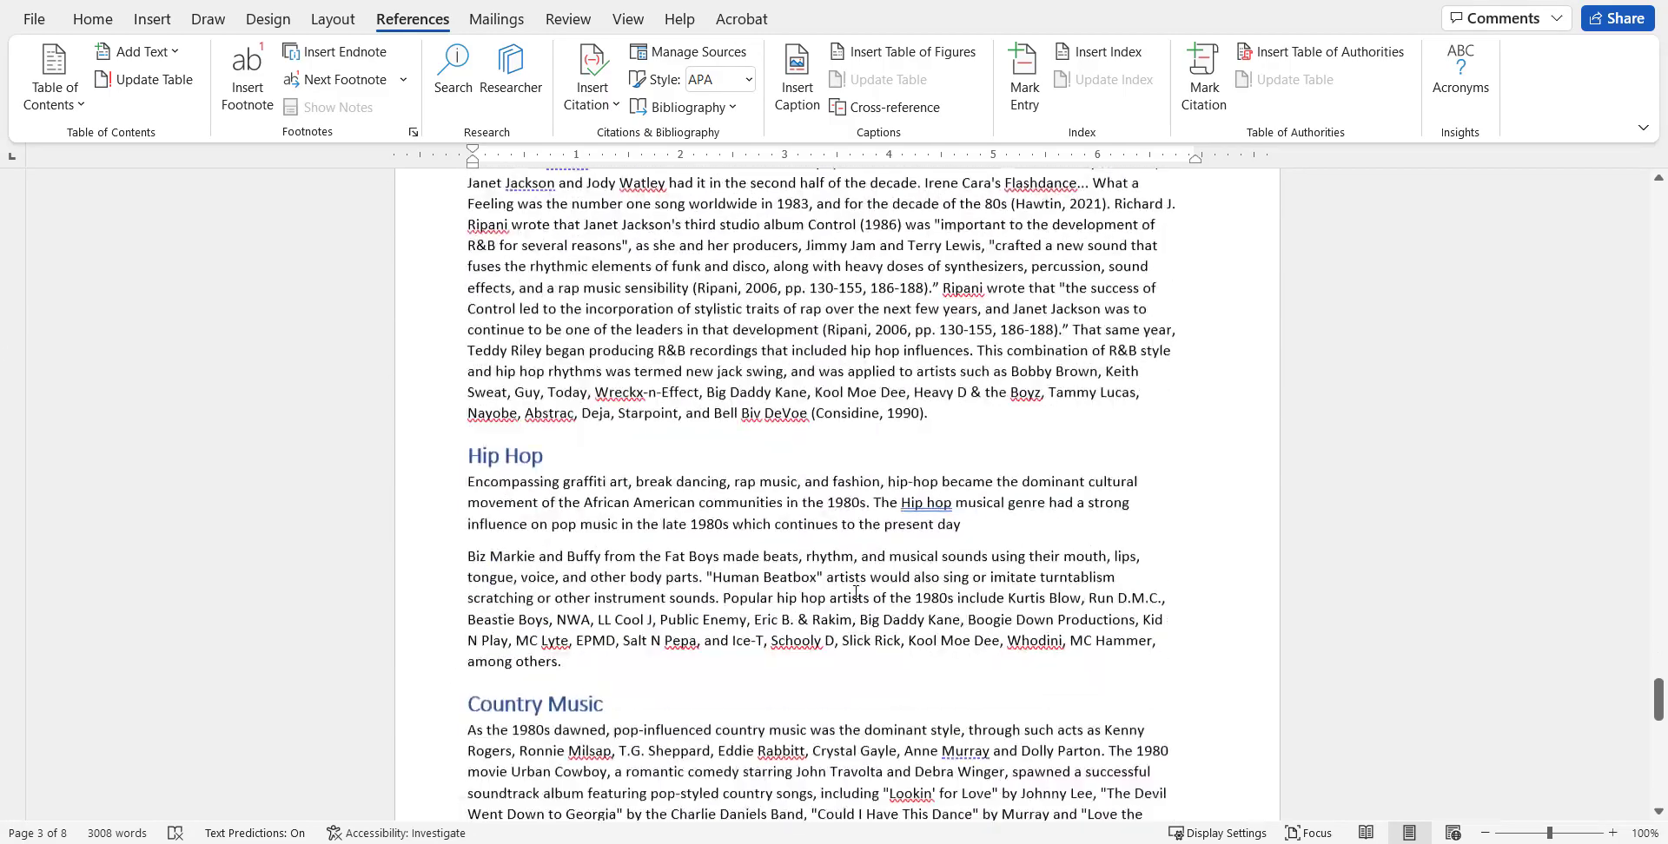
left_click(774, 510)
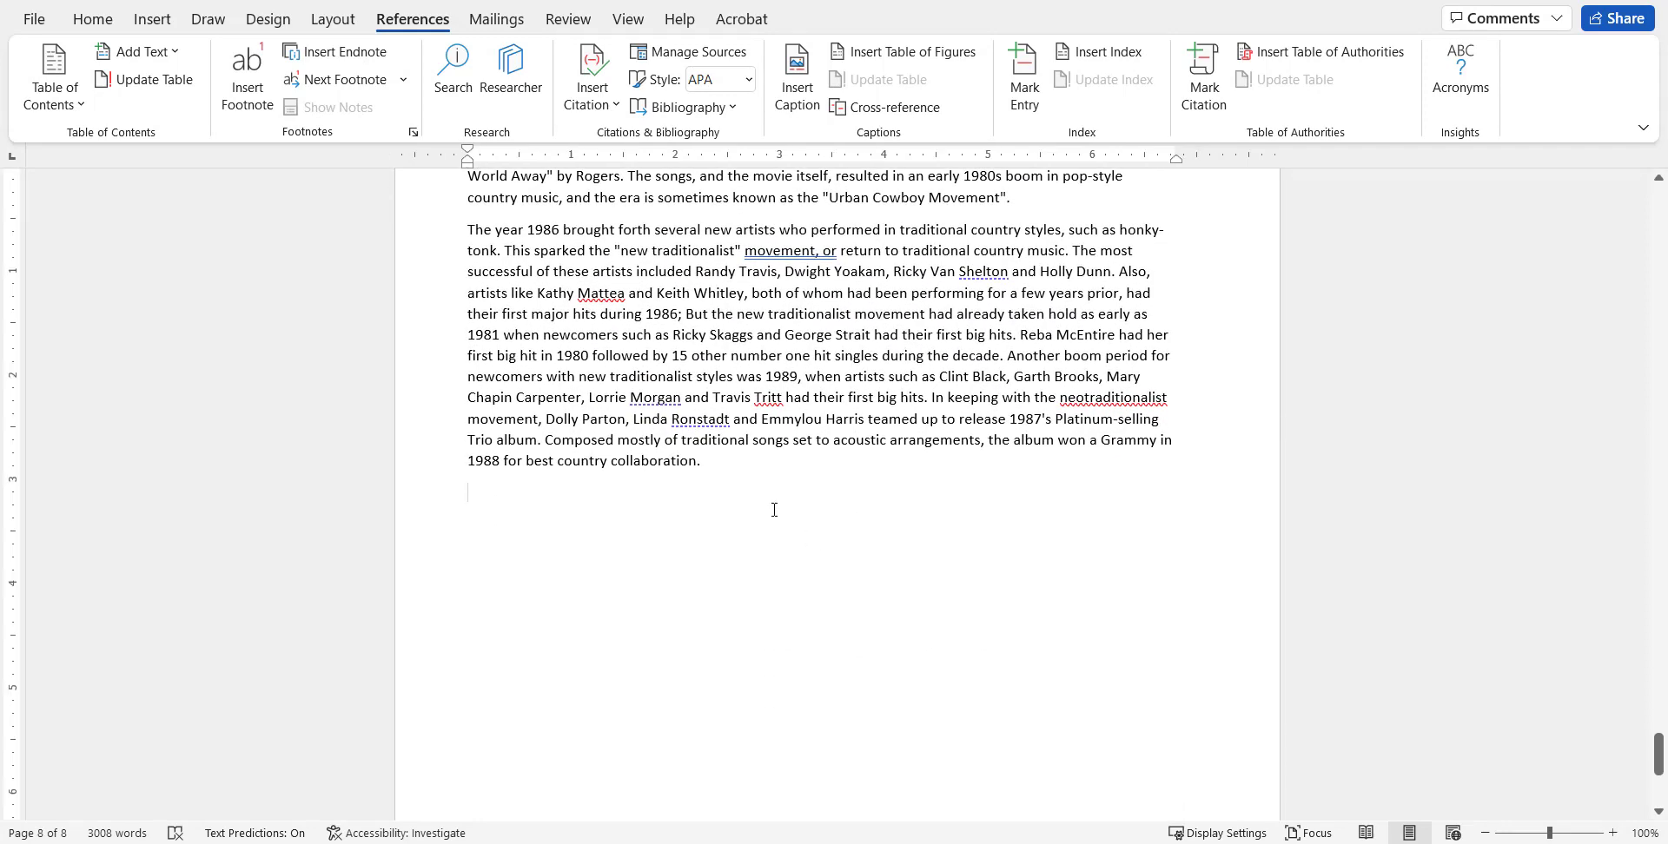
key("ctrl+Return")
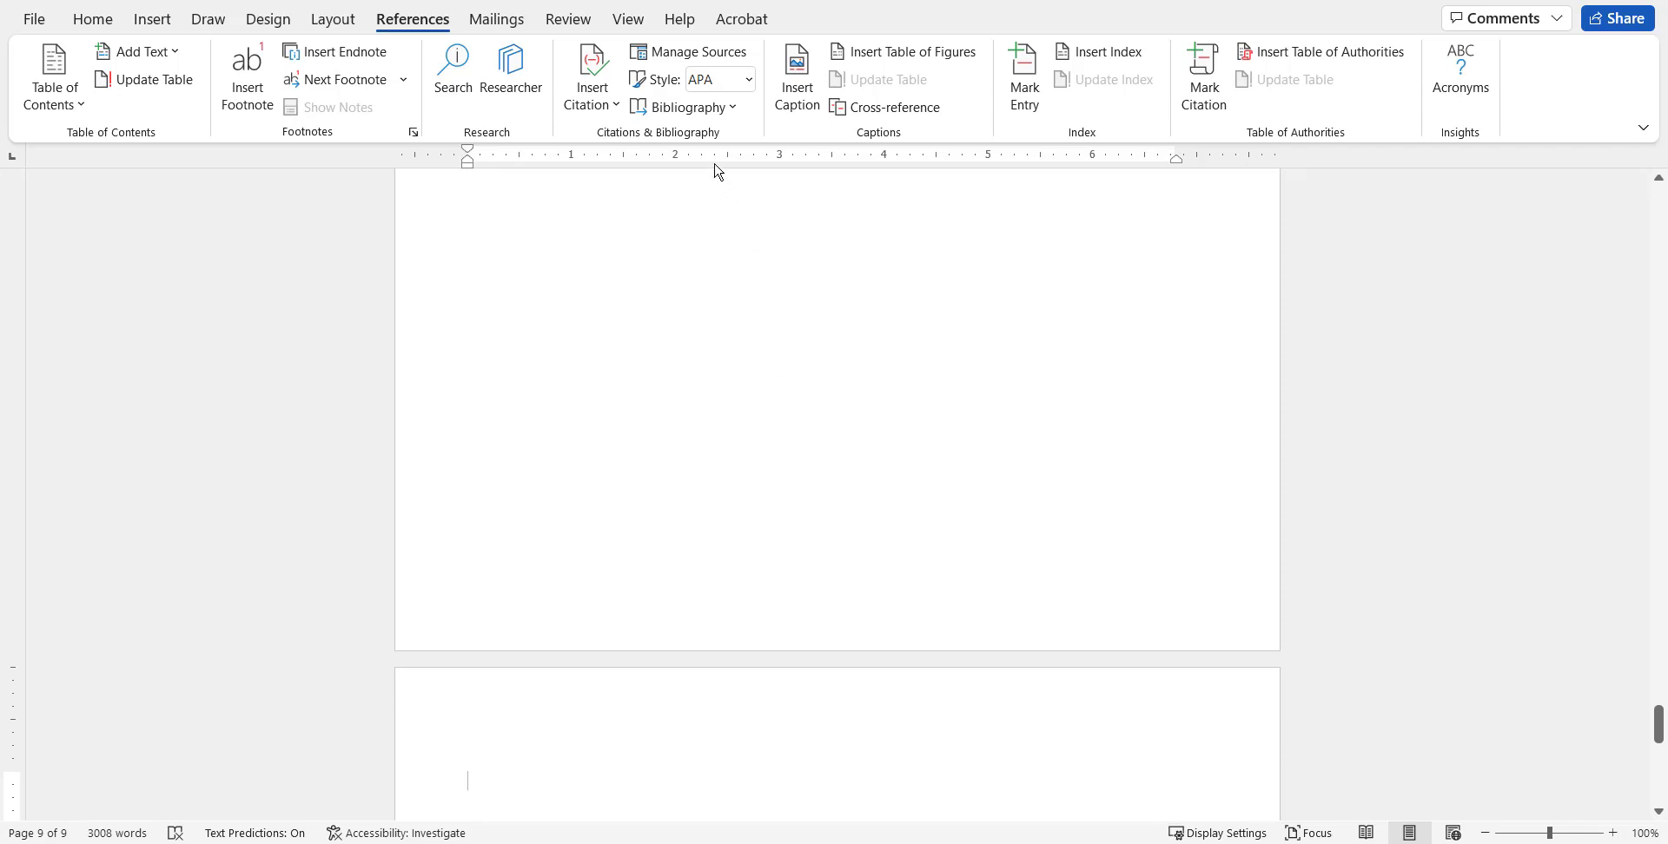
left_click(718, 108)
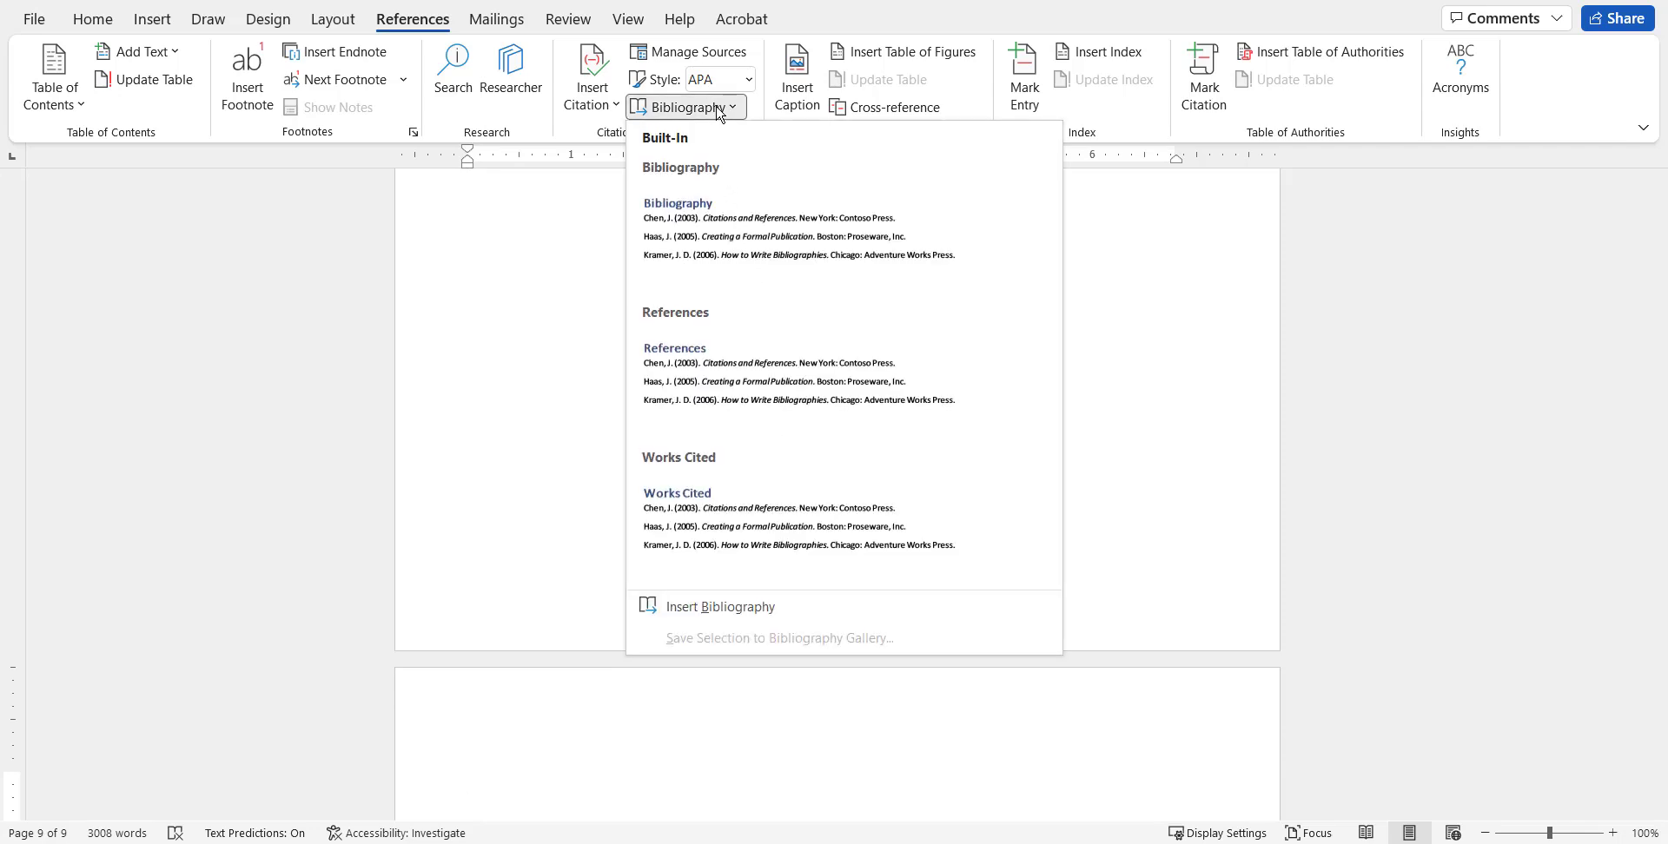
left_click(706, 228)
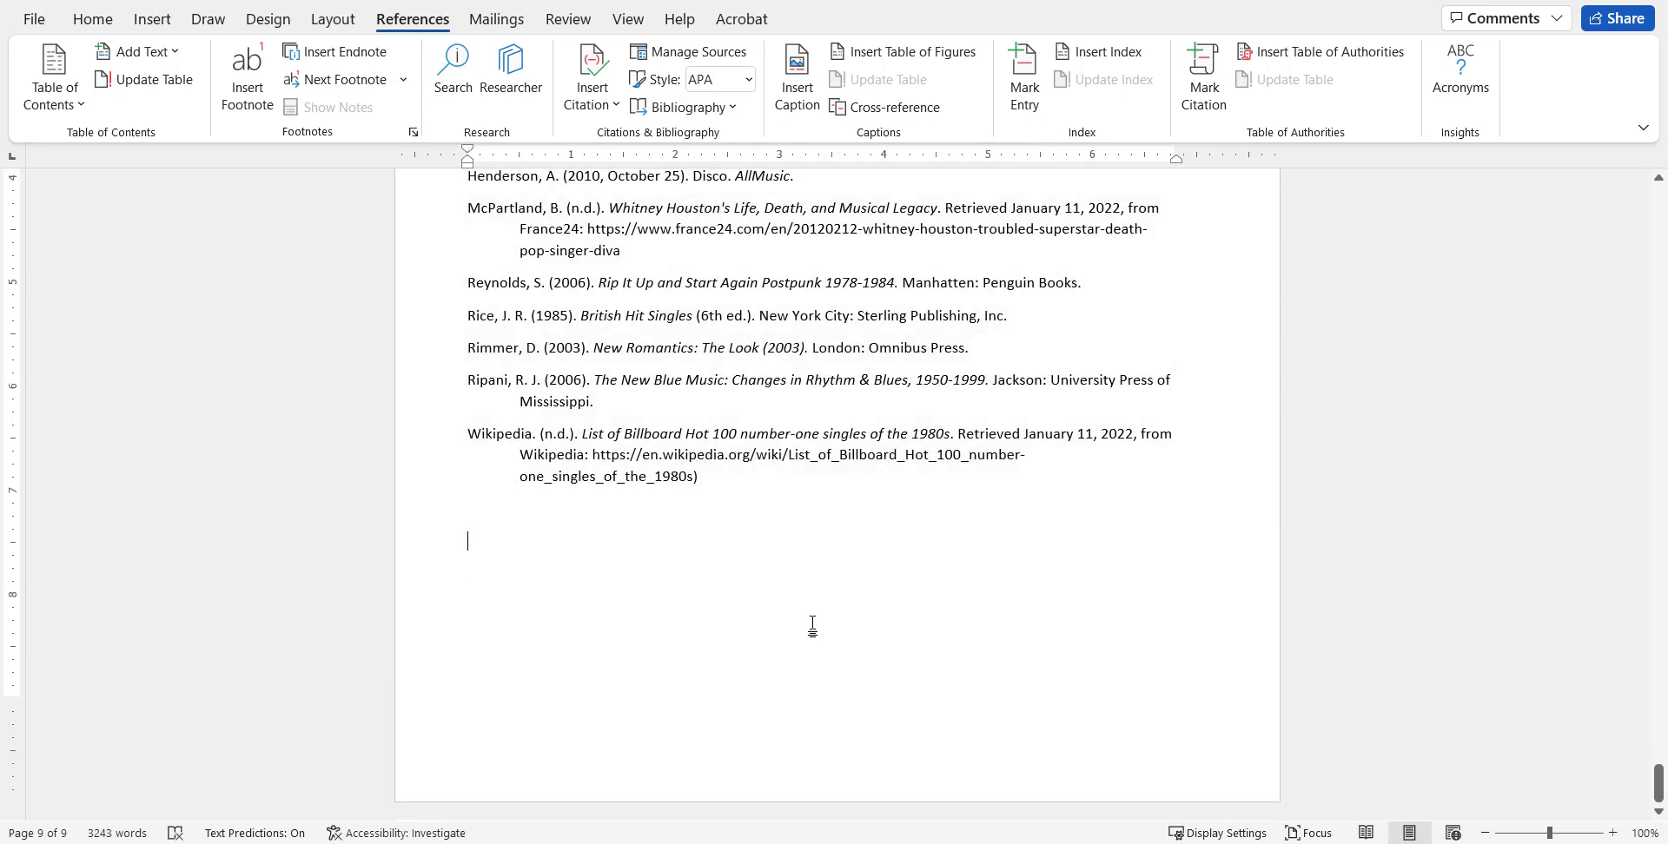
Examine the inserted bibliography from its heading through its entries, including the option for updating citations and bibliography.
scroll(886, 617, "up", 8)
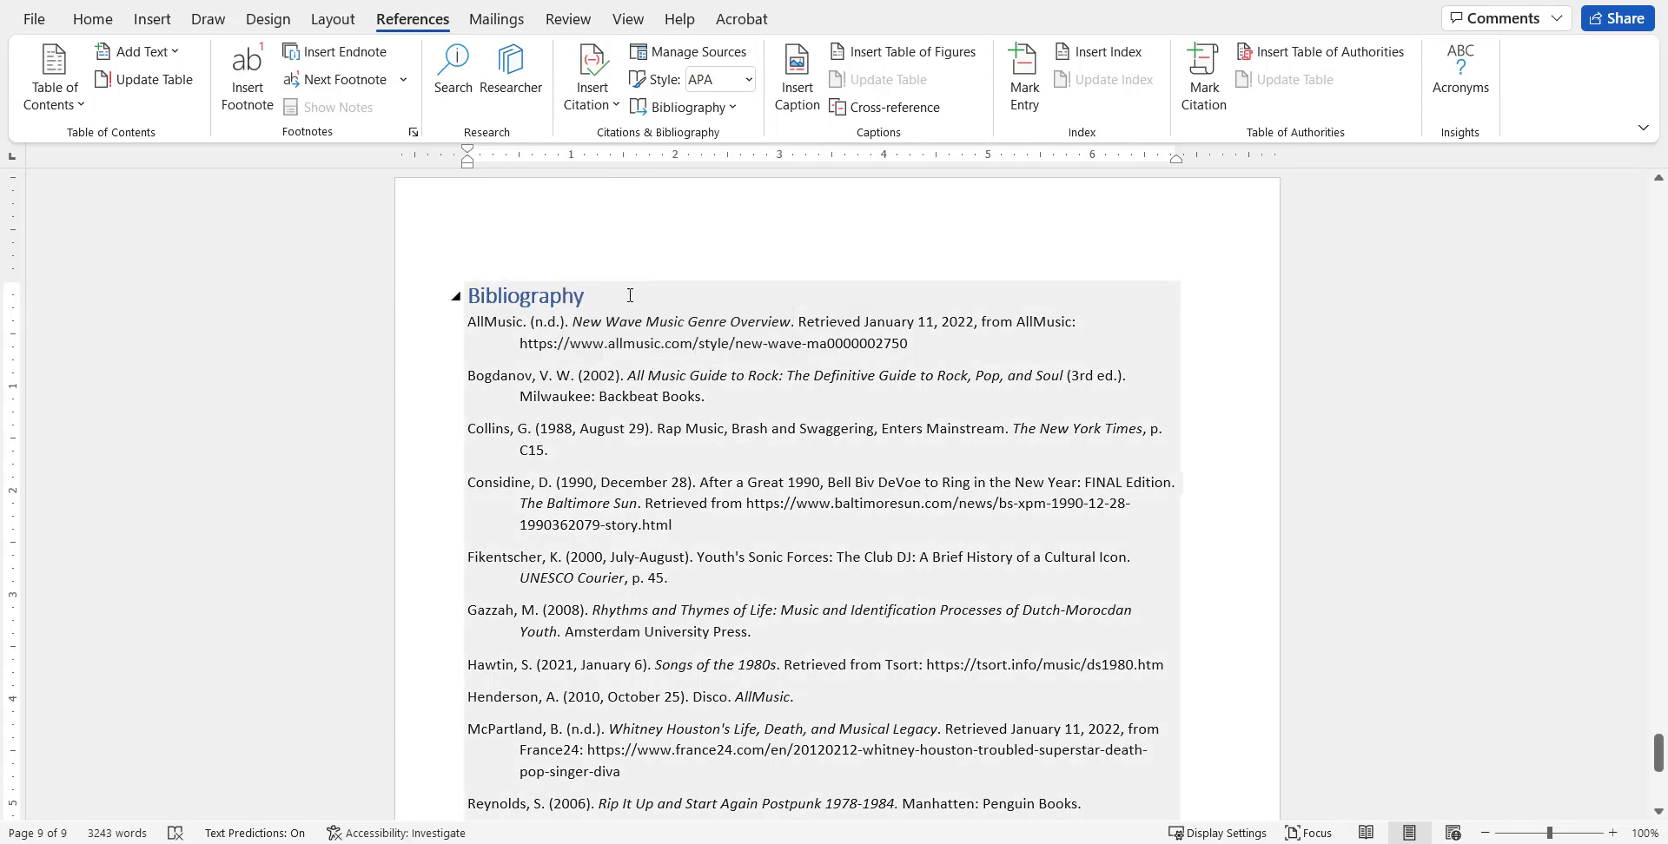
left_click(566, 297)
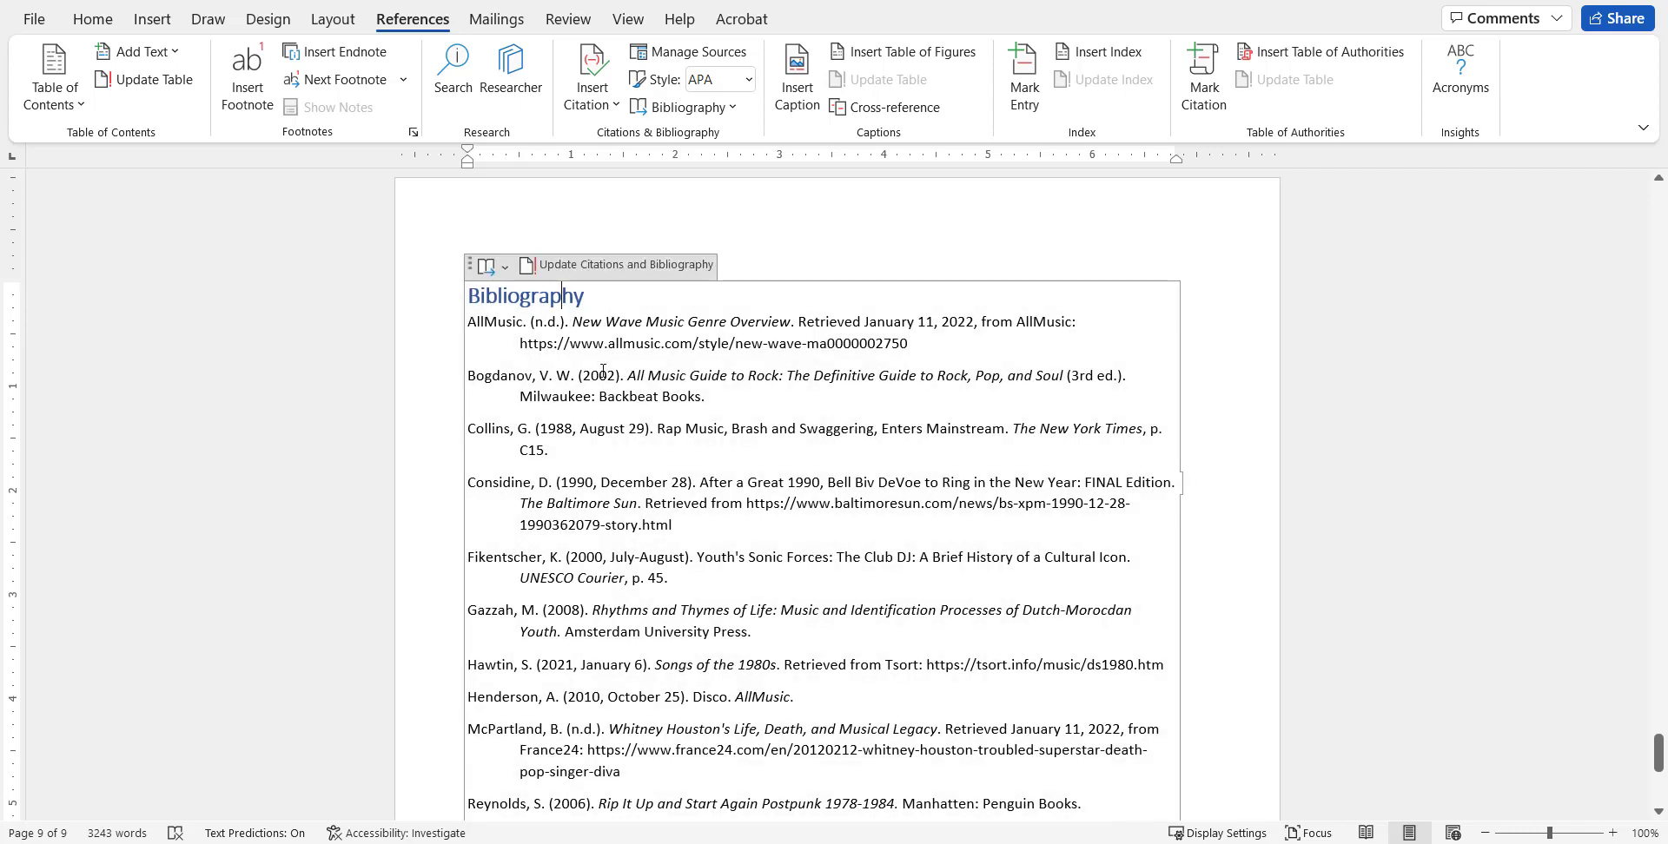
left_click(570, 339)
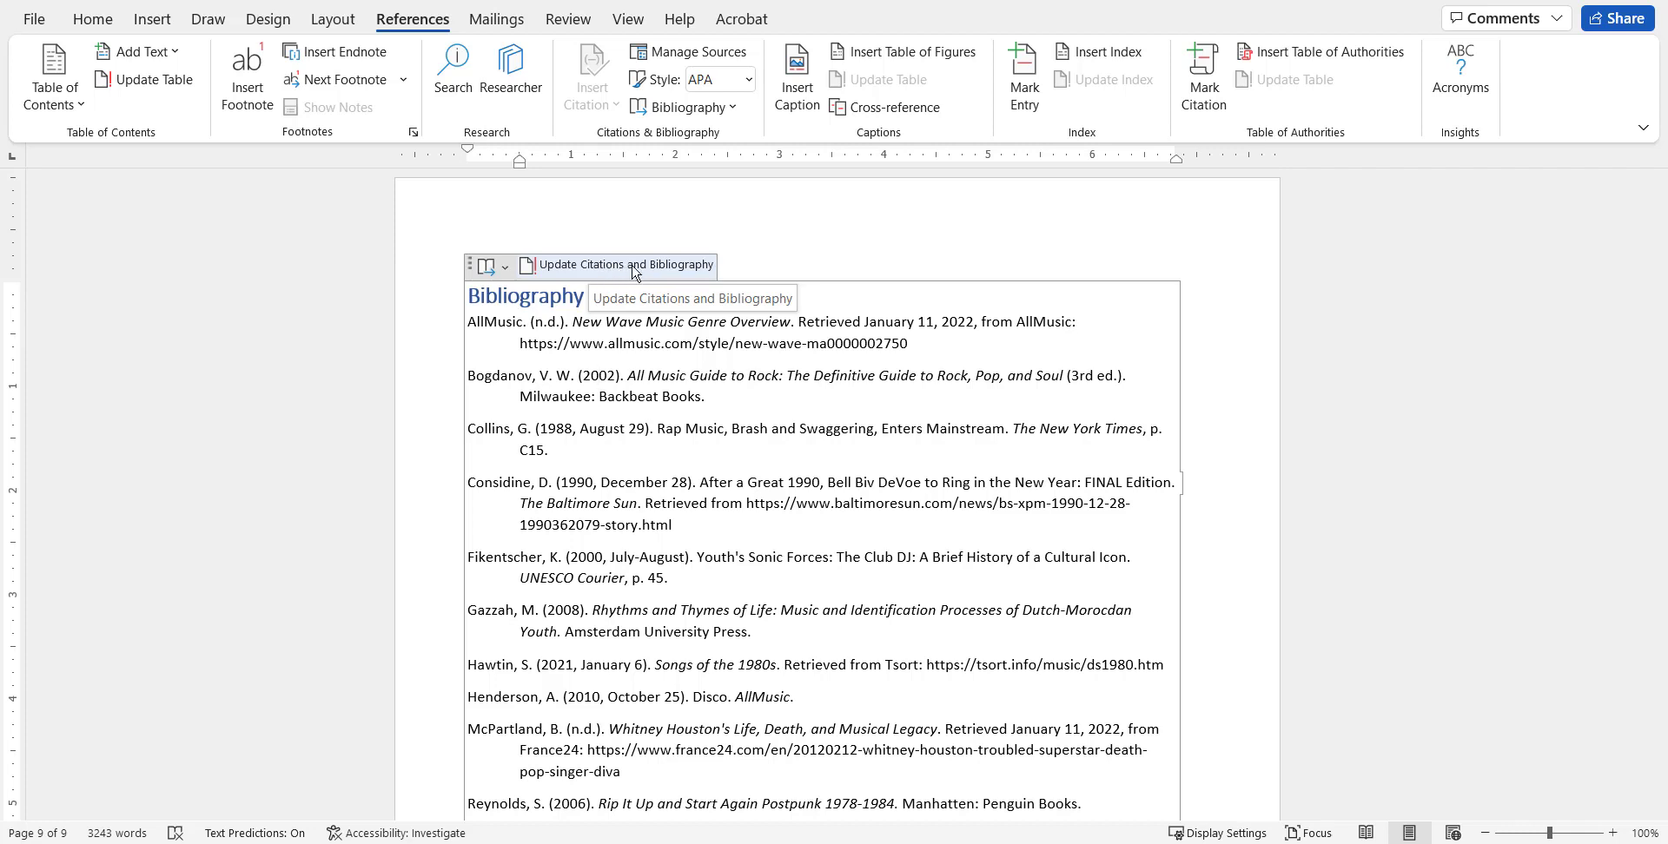
left_click(748, 416)
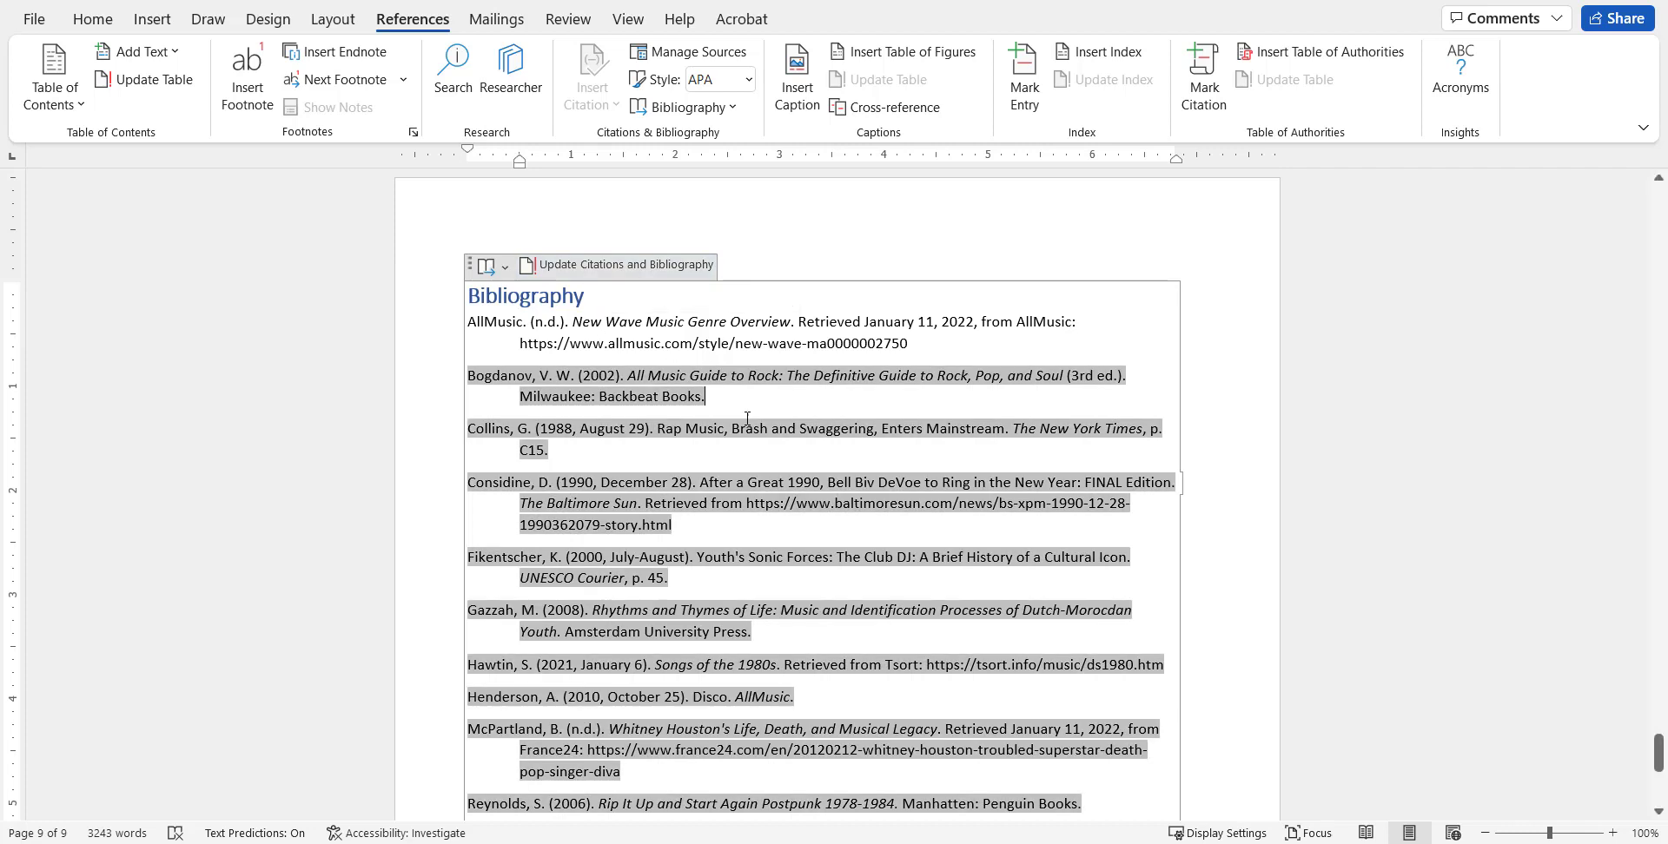